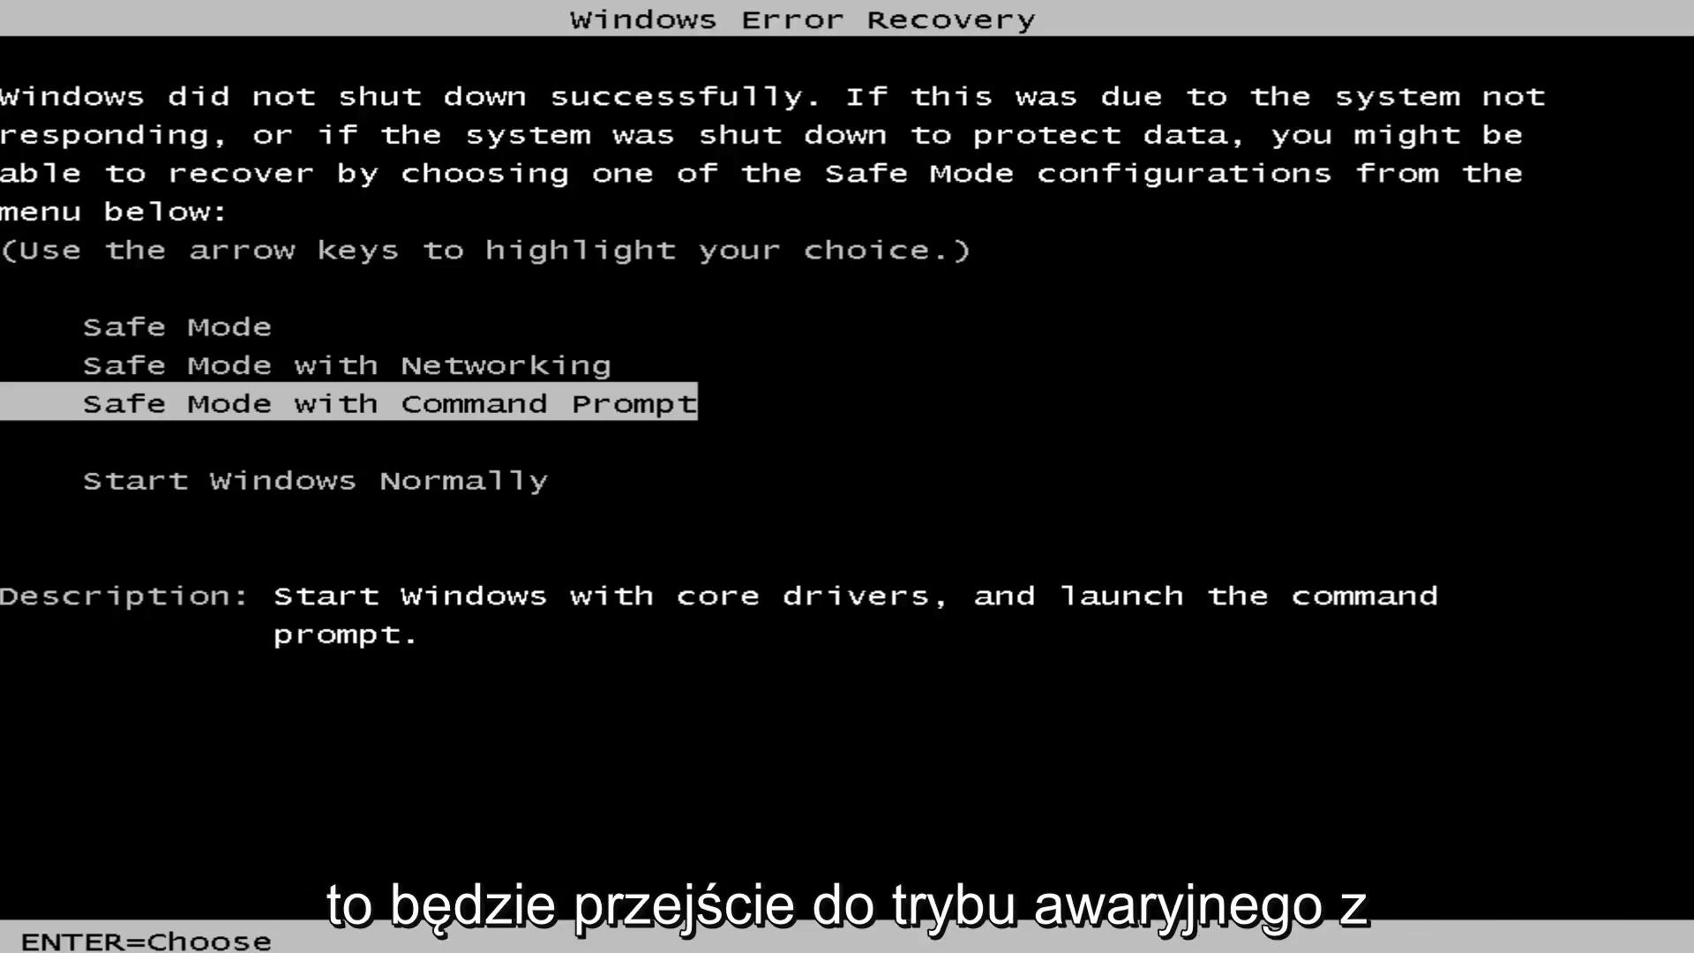
- Choose Safe Mode with Networking in Windows Error Recovery and boot to its desktop
{"action": "key", "text": "Up"}
{"action": "key", "text": "Up"}
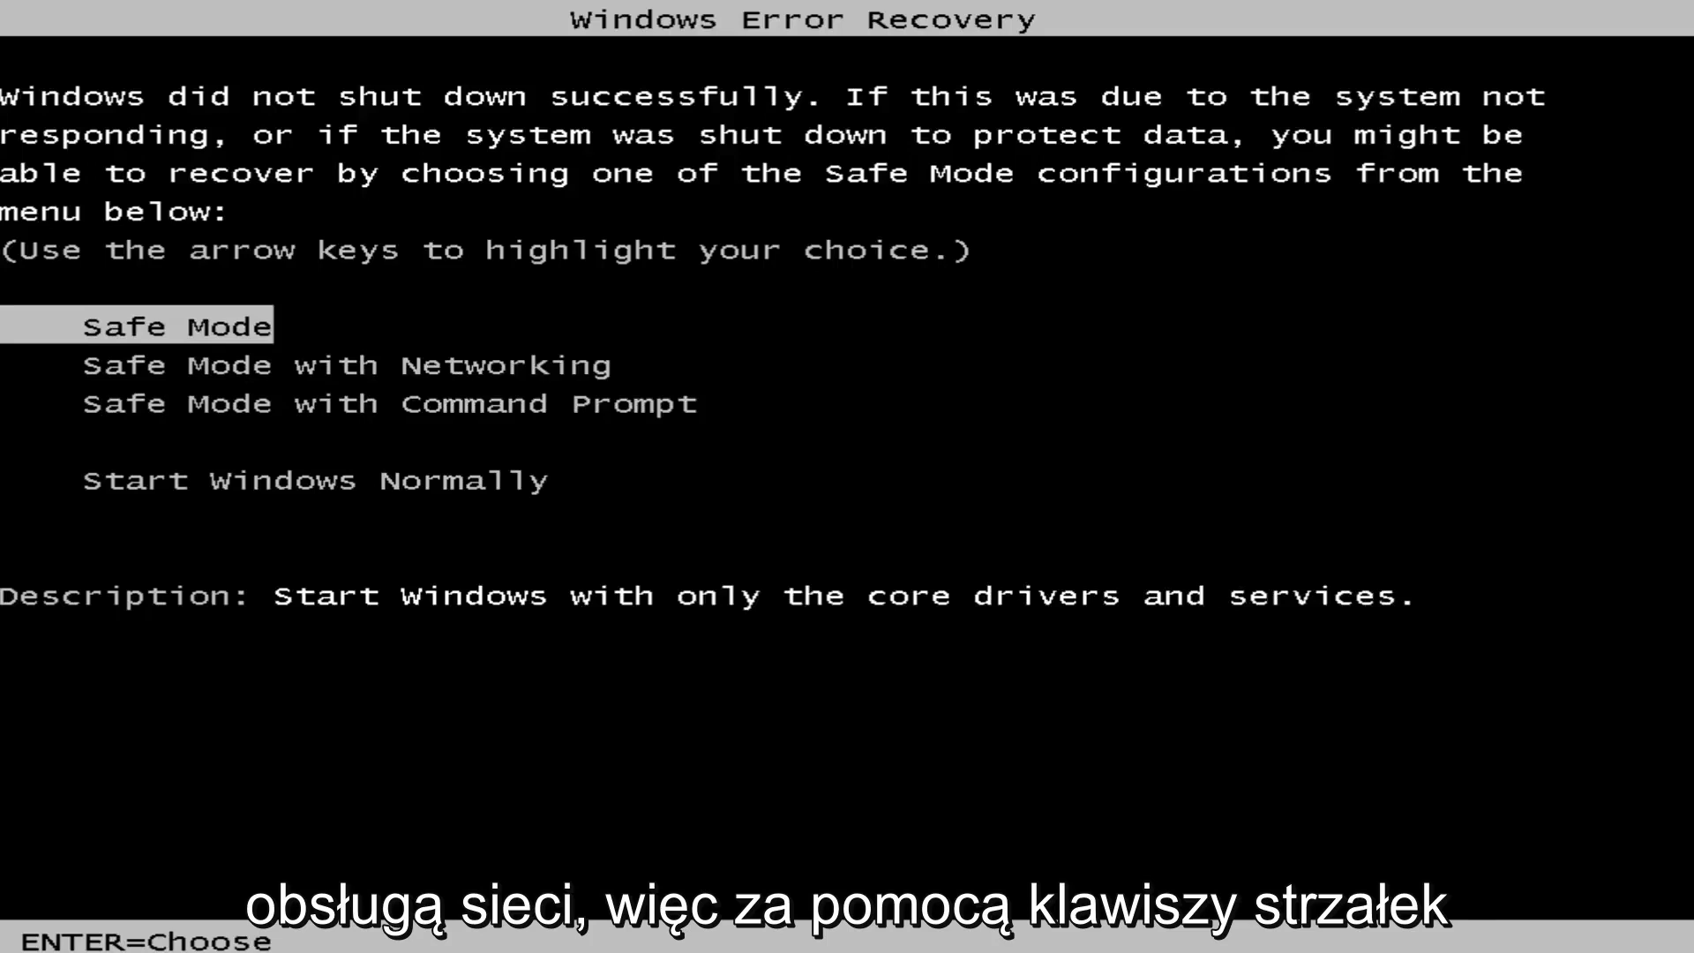
{"action": "key", "text": "Down"}
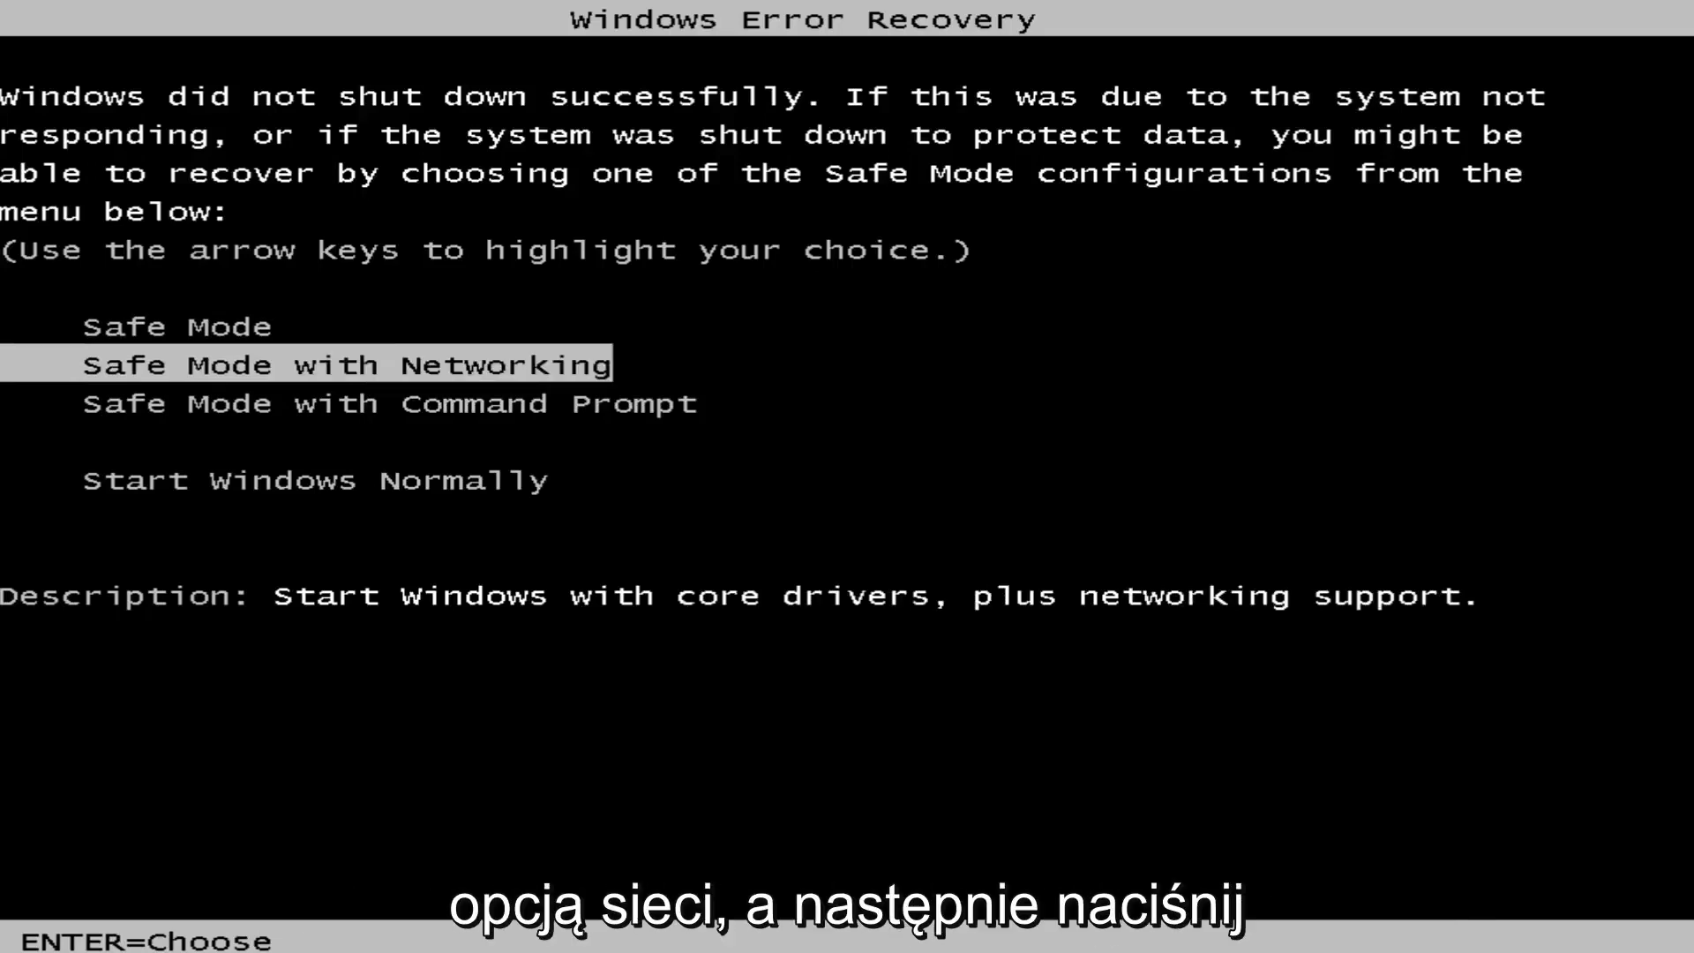
{"action": "key", "text": "Return"}
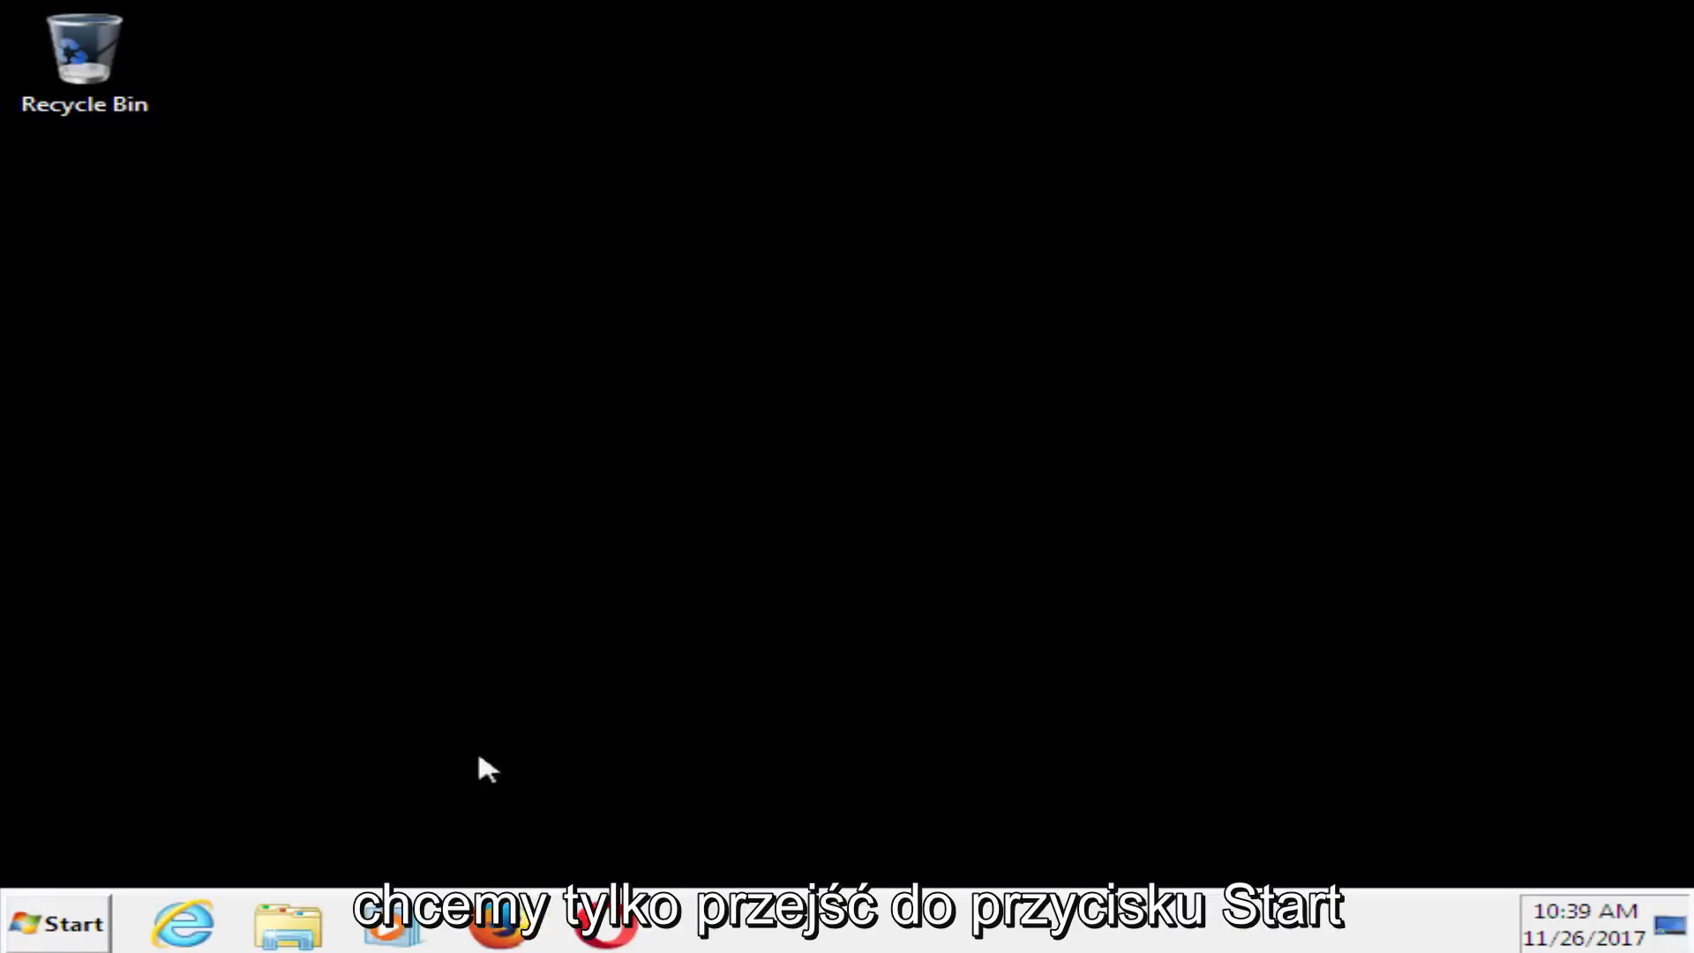
- Search the Start menu for regedit and run it as administrator
{"action": "left_click", "coordinate": [44, 931]}
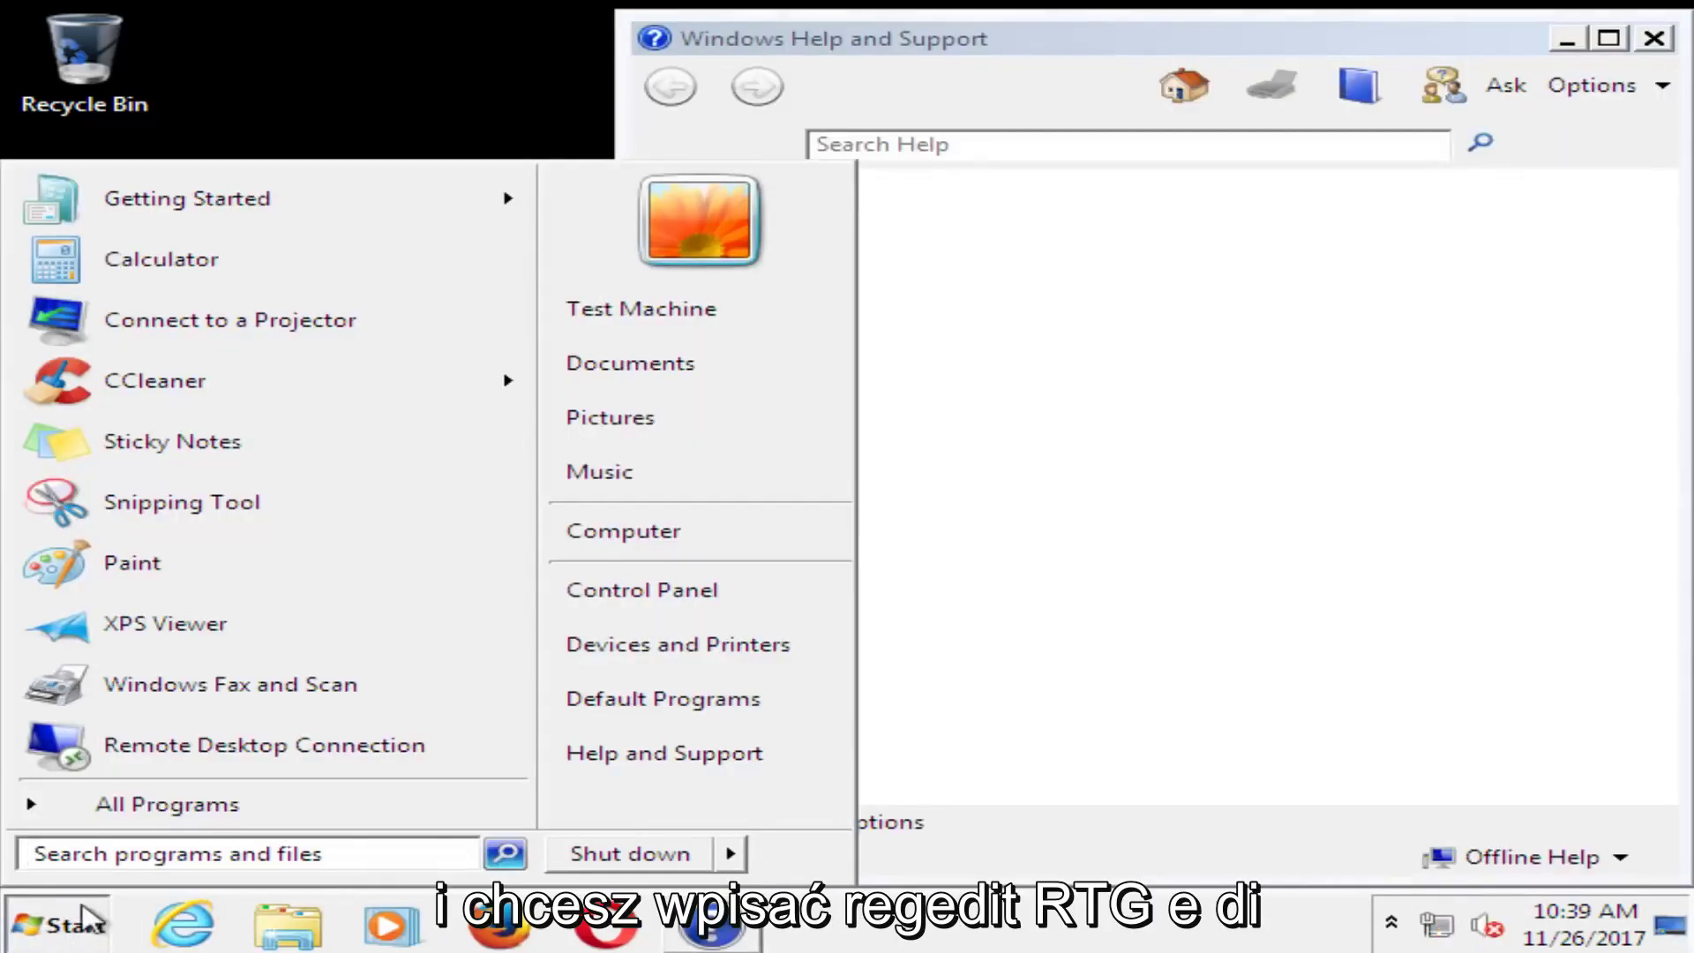
{"action": "type", "text": "reg"}
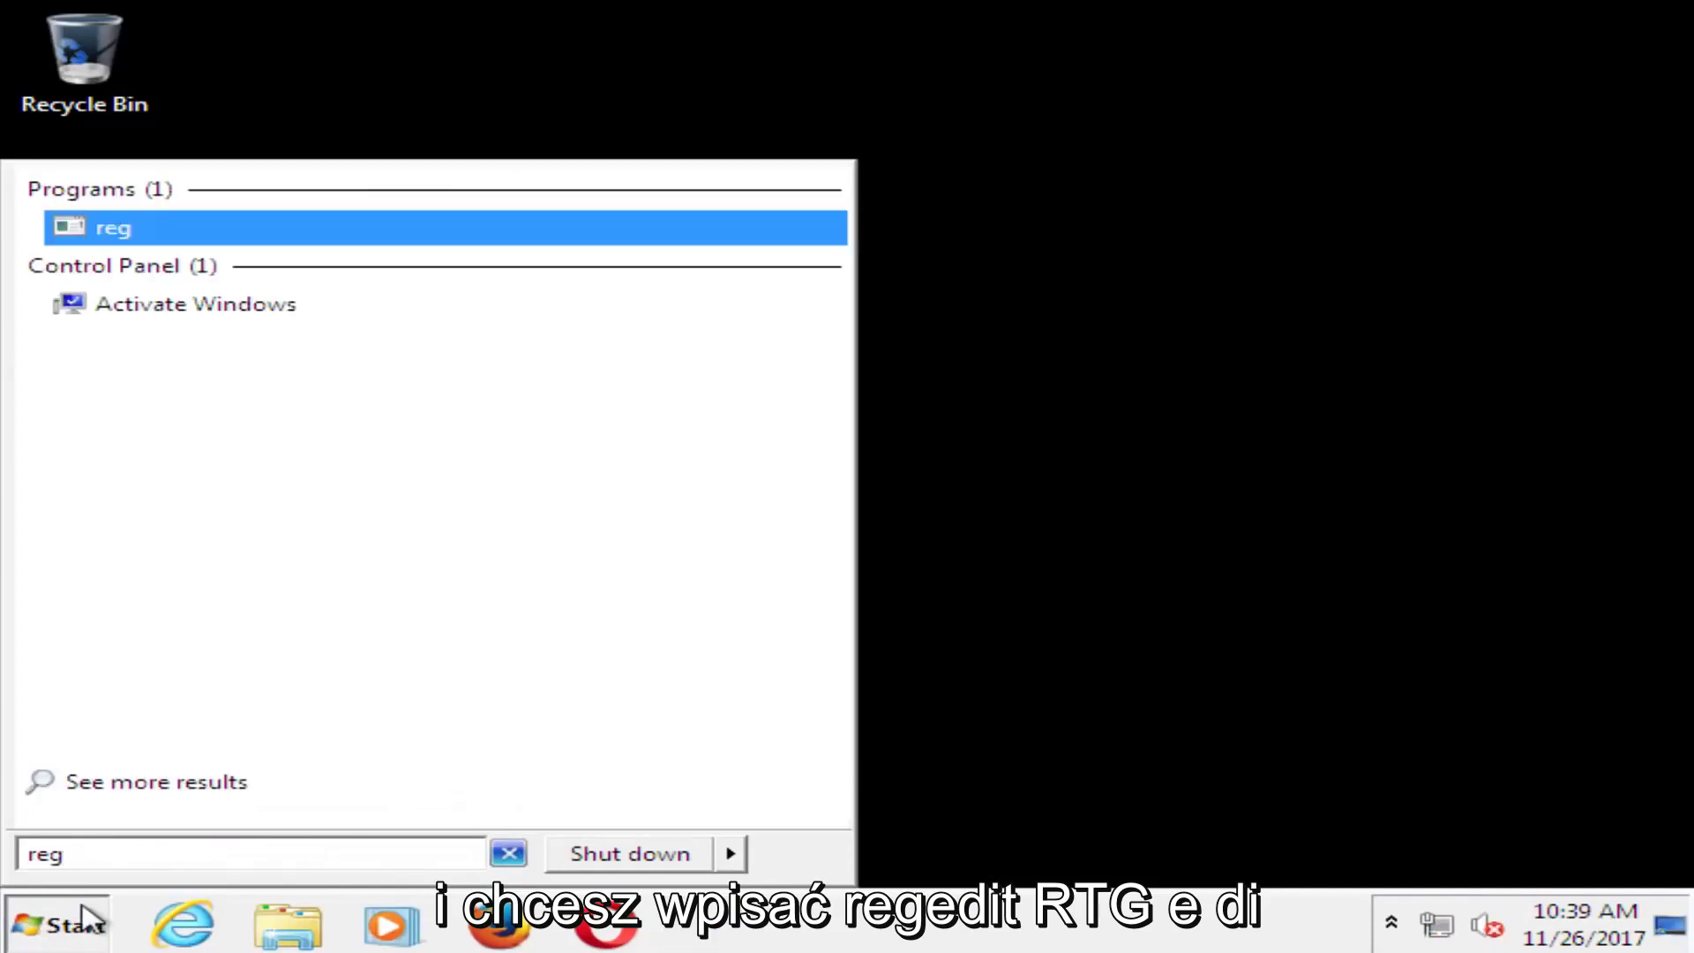
{"action": "type", "text": "ed"}
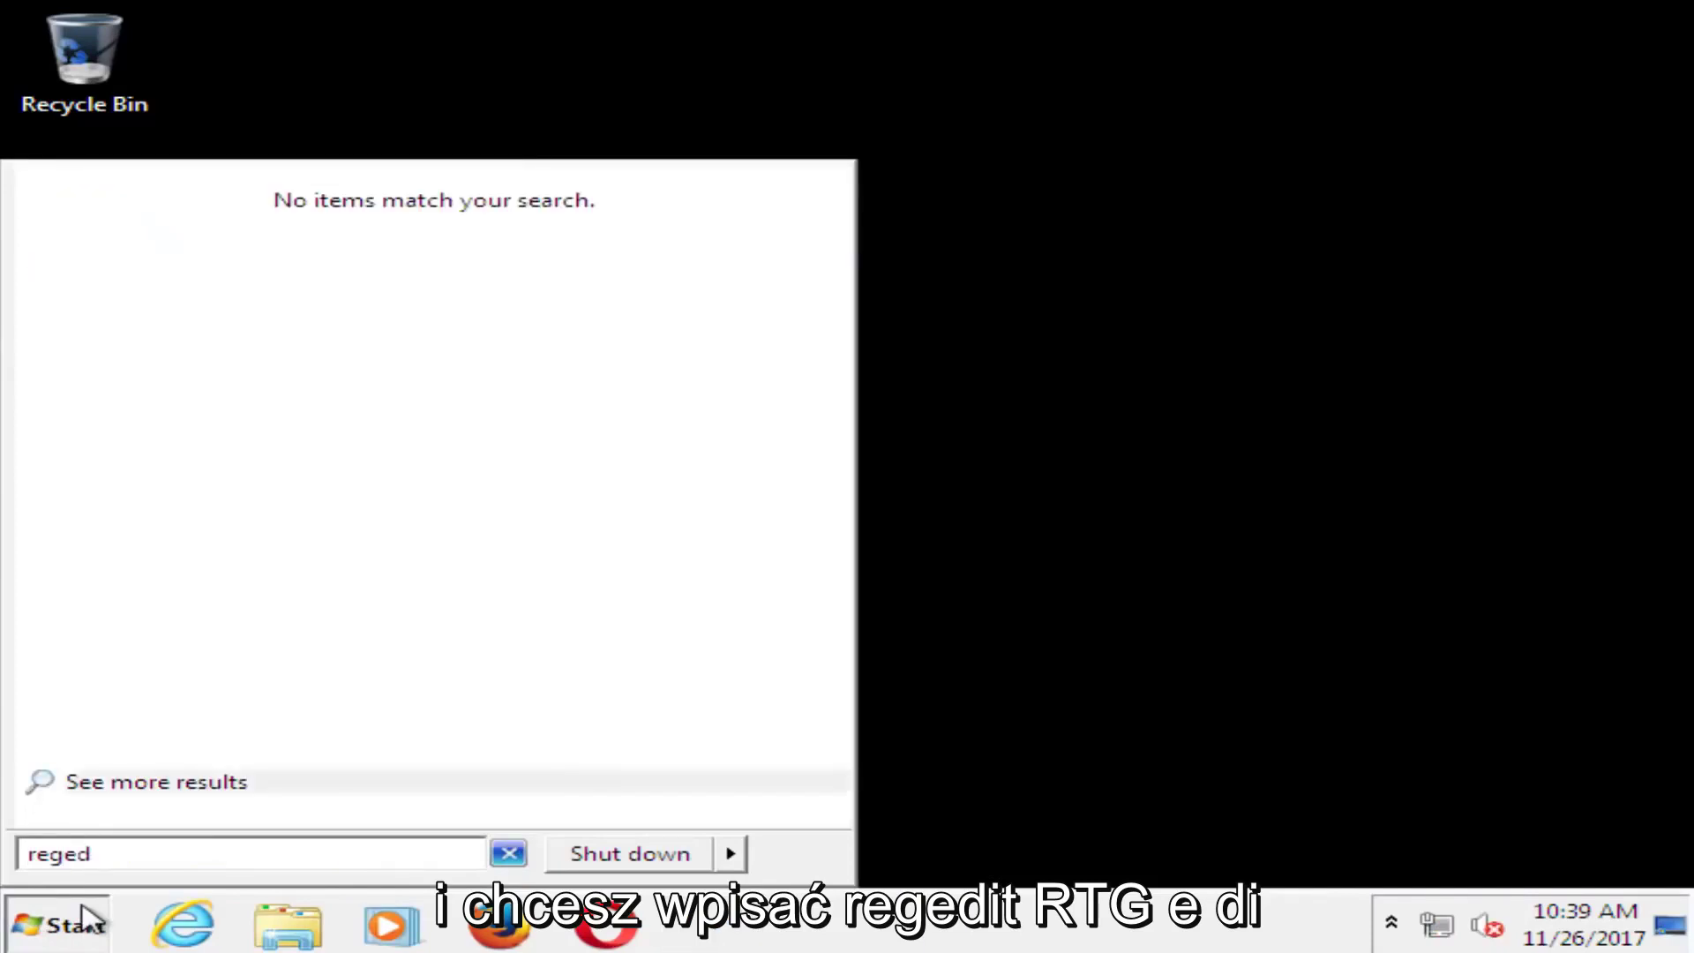
{"action": "type", "text": "it"}
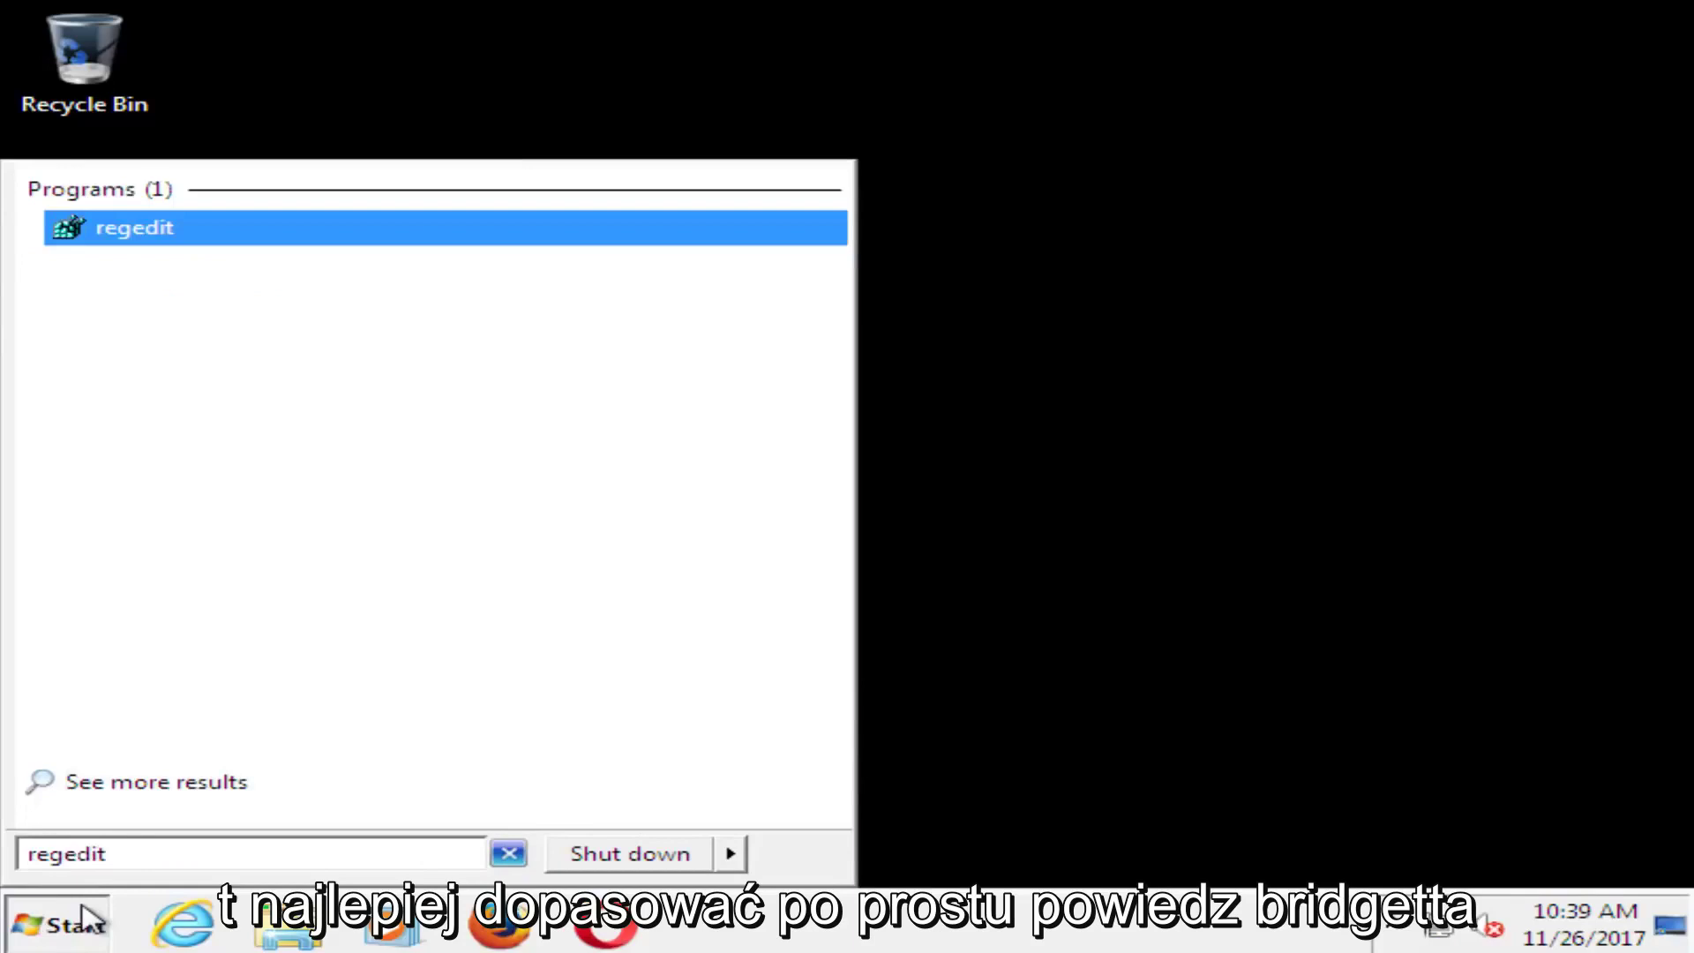
{"action": "right_click", "coordinate": [116, 228]}
{"action": "left_click", "coordinate": [185, 275]}
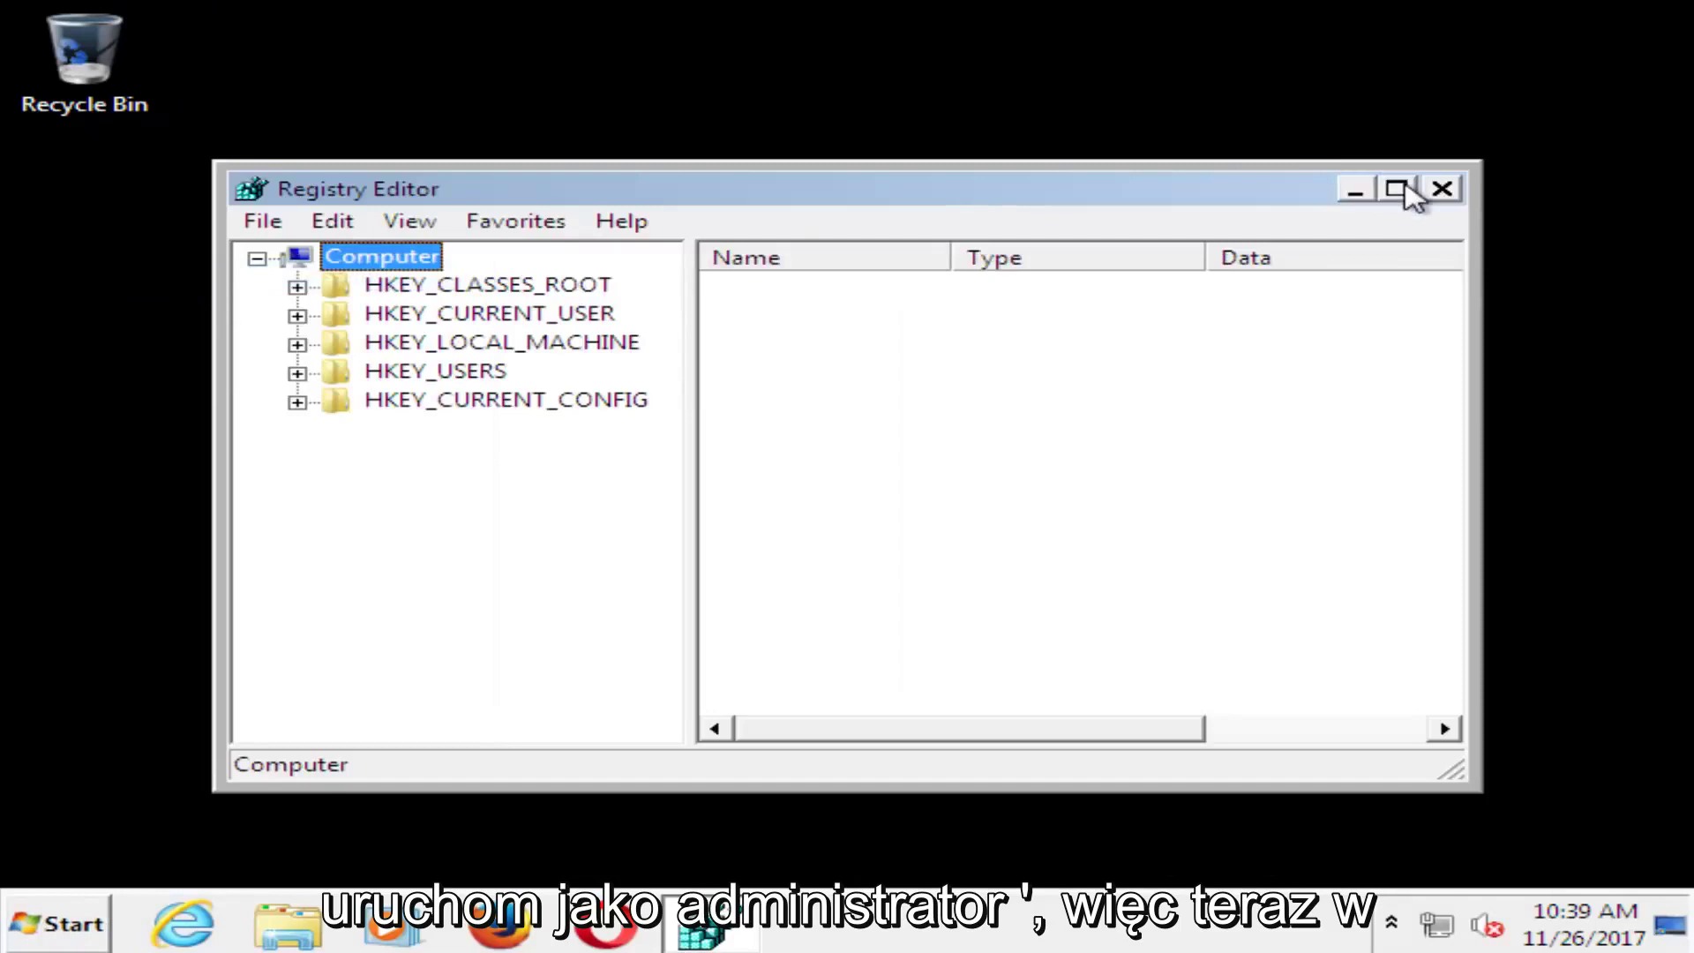
- Maximize Registry Editor and expand HKEY_LOCAL_MACHINE\SOFTWARE\Microsoft in a widened key pane
{"action": "left_click", "coordinate": [1394, 189]}
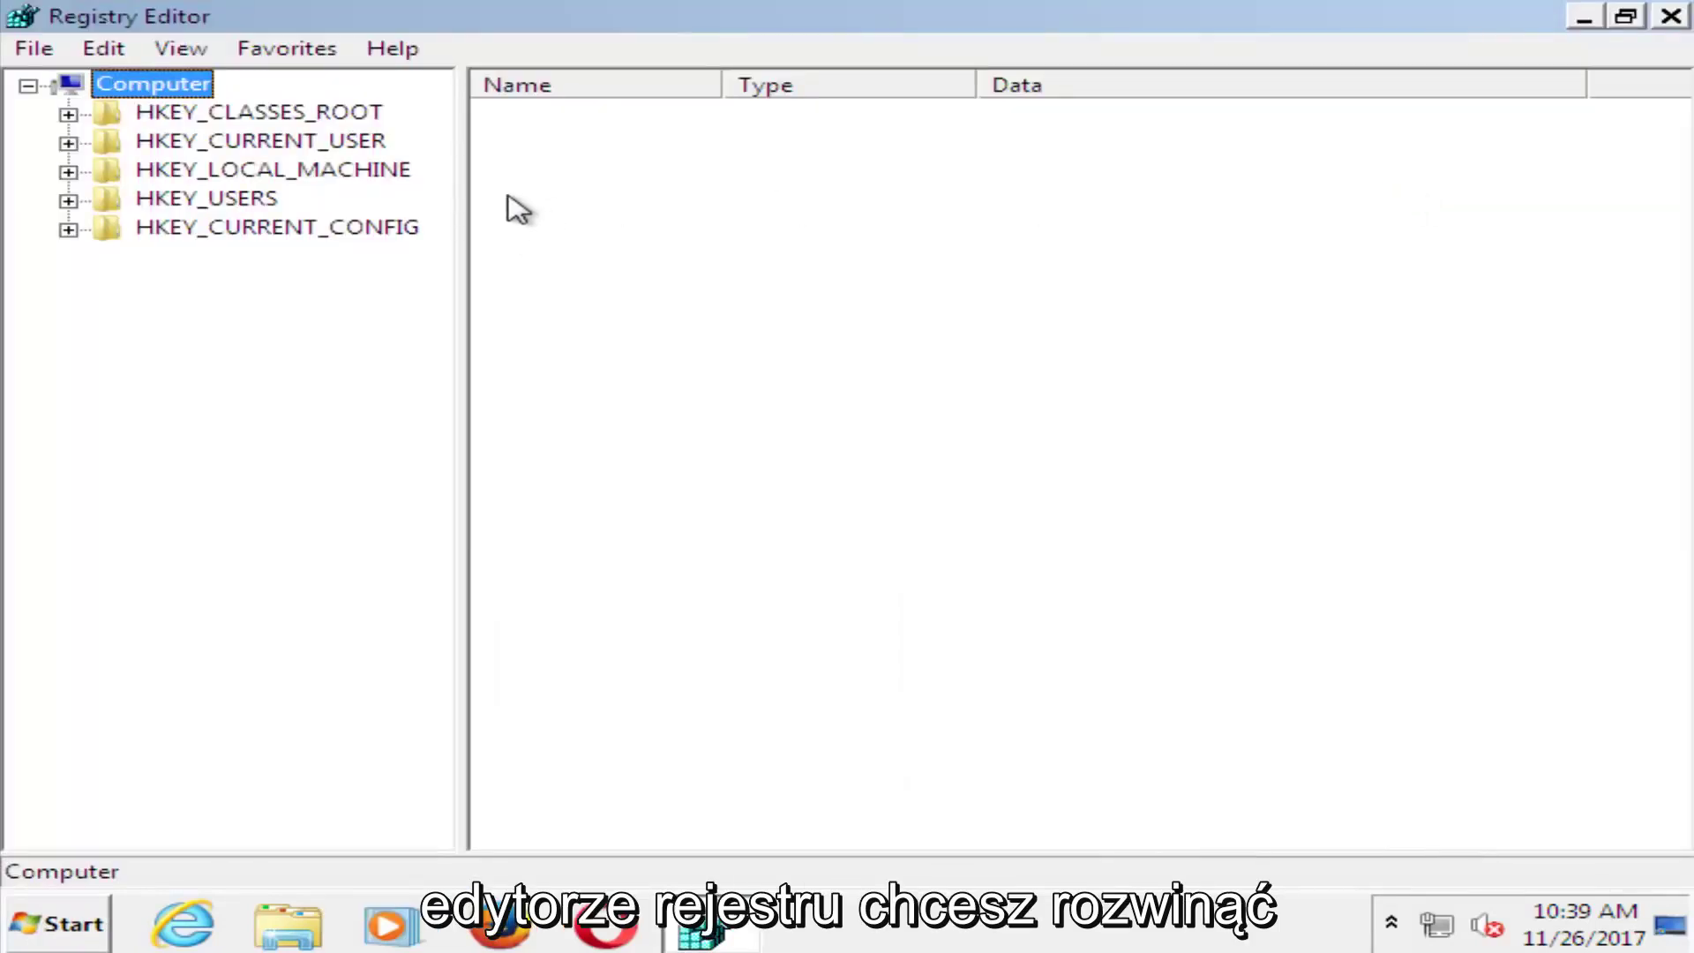
{"action": "left_click", "coordinate": [168, 172]}
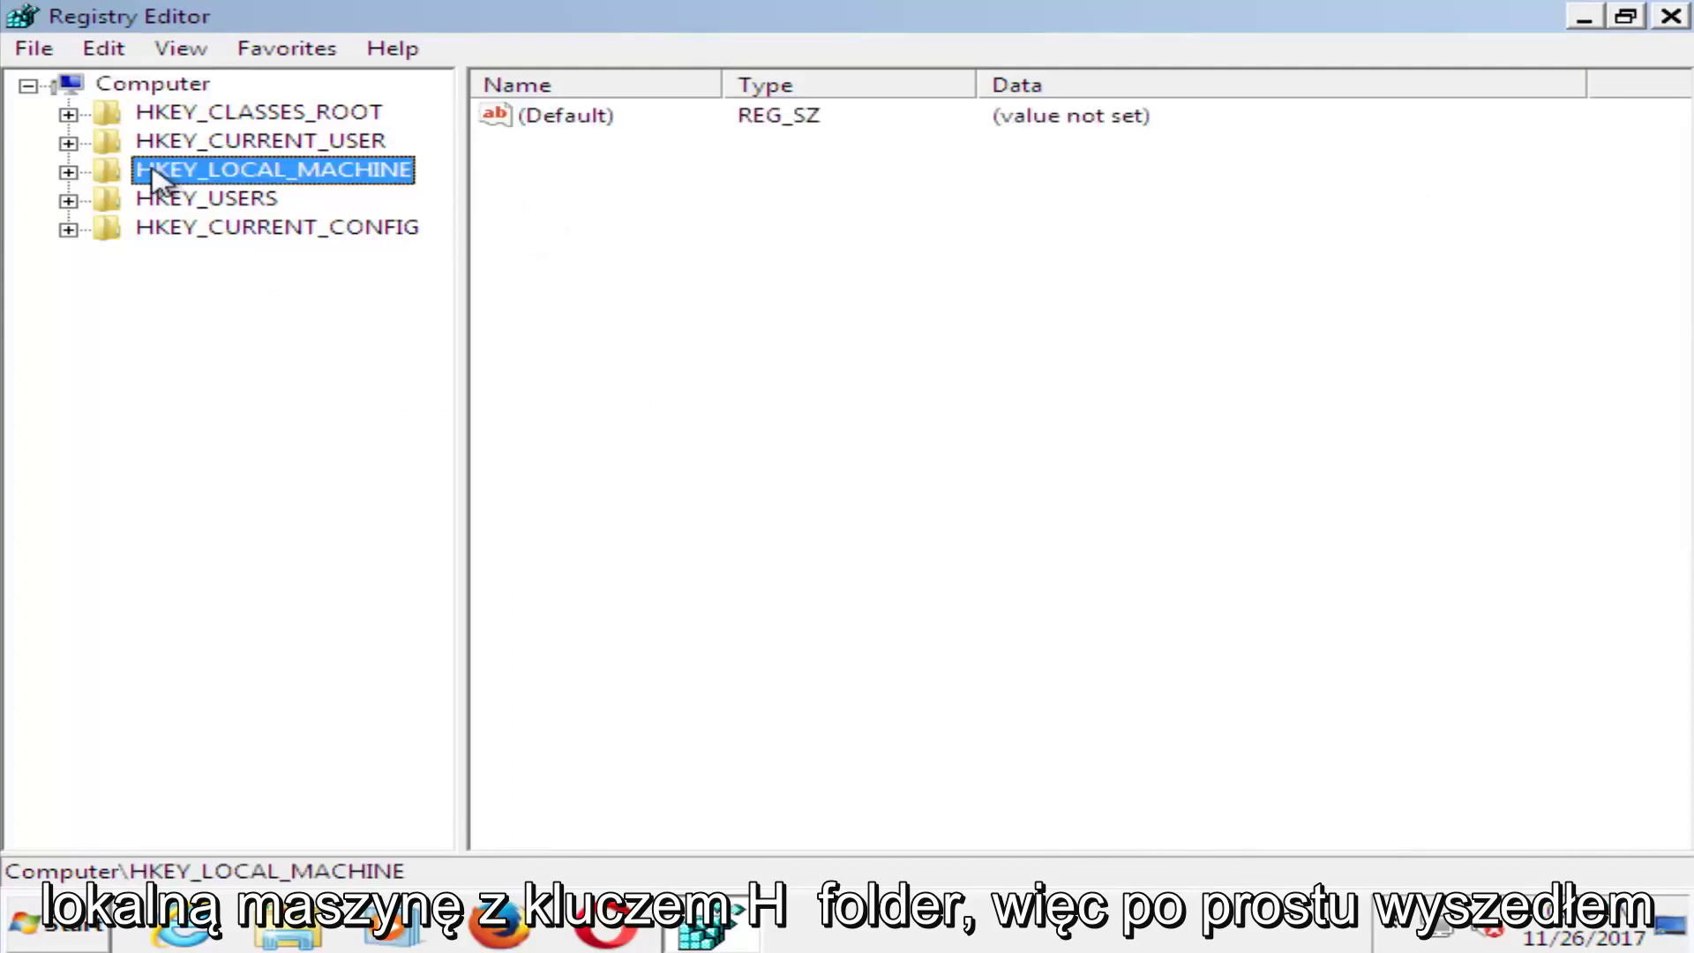
{"action": "left_click", "coordinate": [67, 172]}
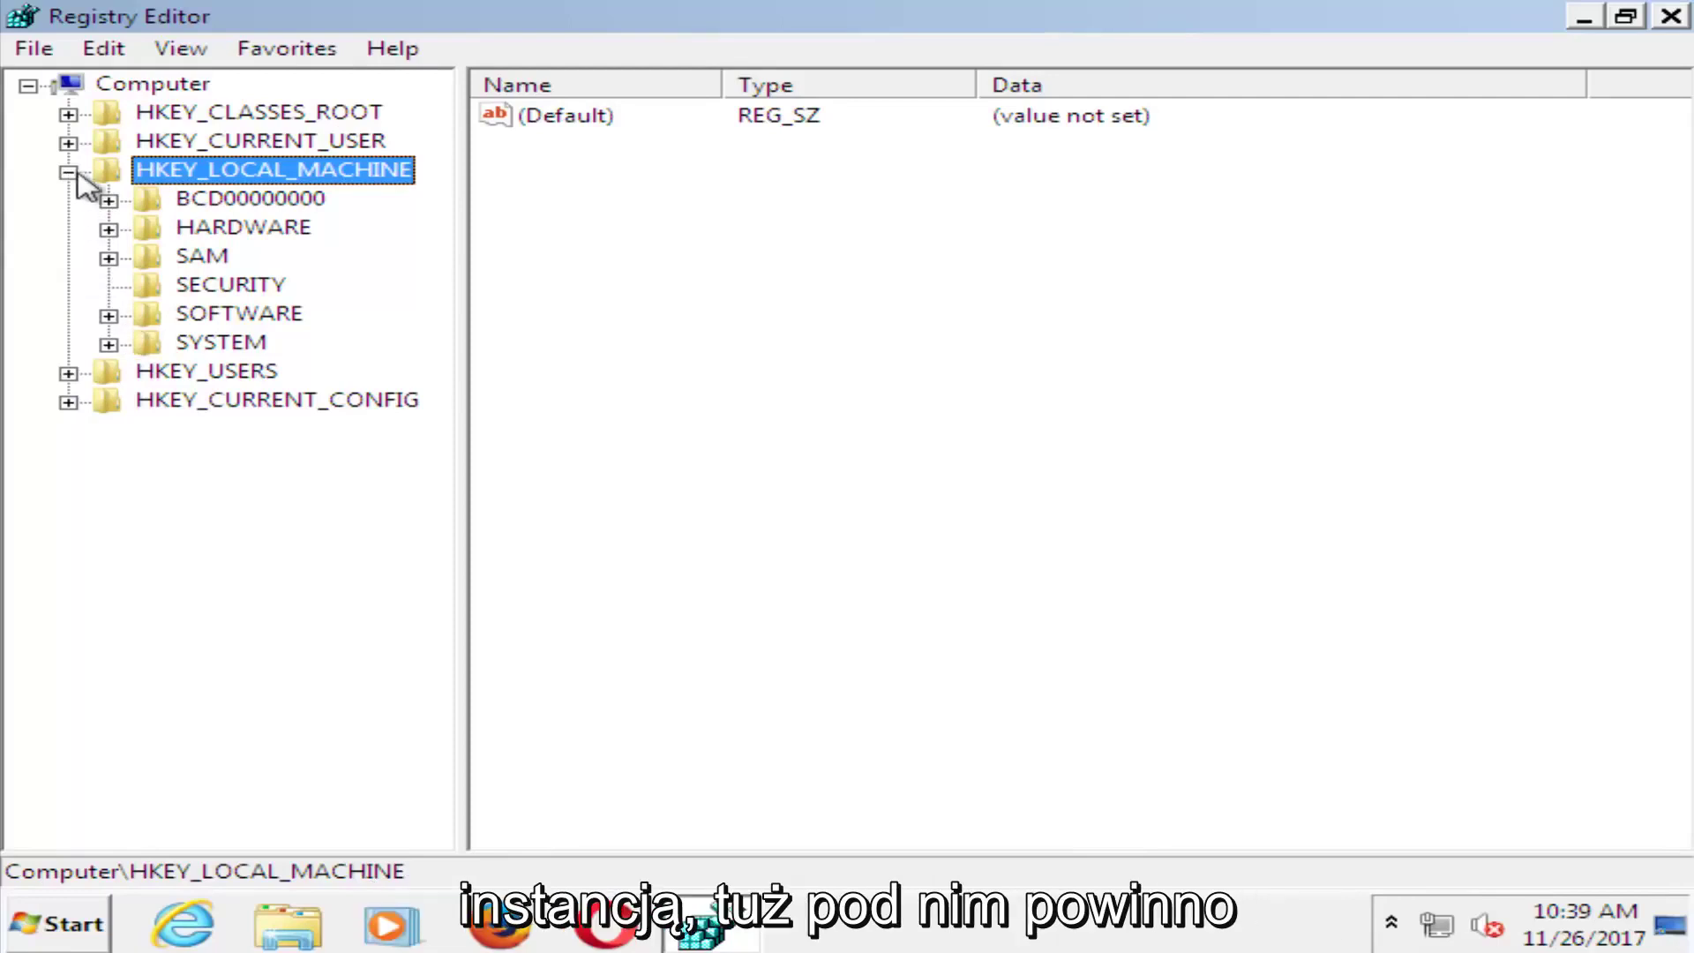
{"action": "left_click", "coordinate": [108, 315]}
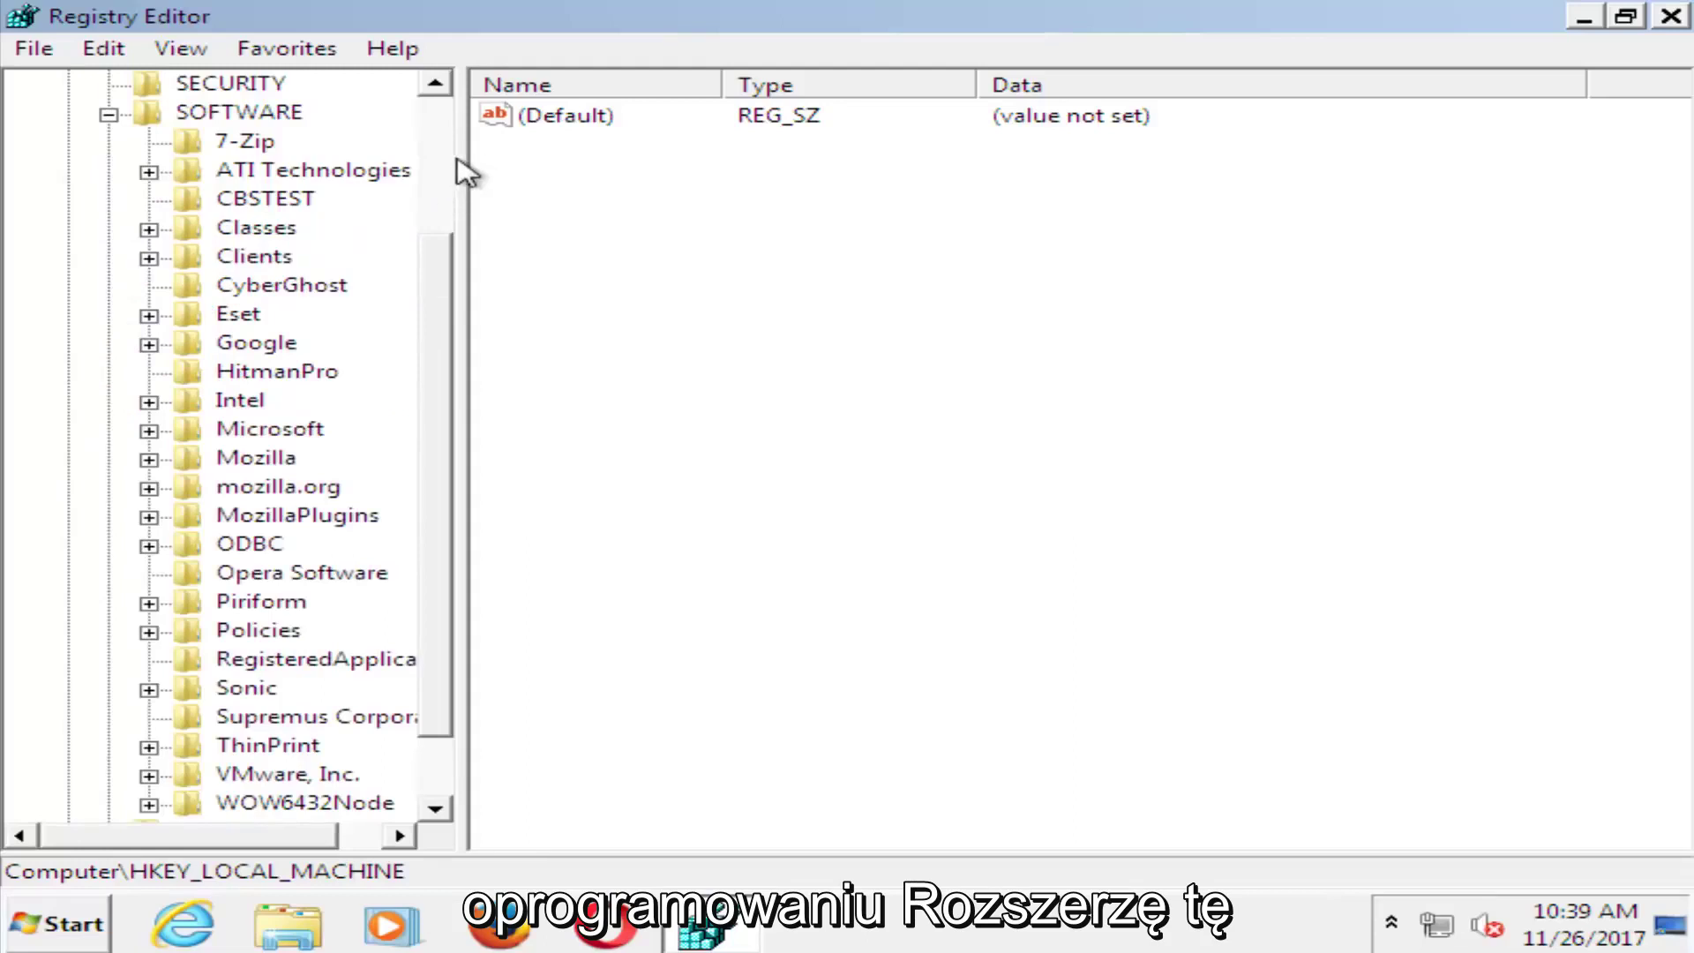
{"action": "left_click_drag", "start_coordinate": [463, 158], "coordinate": [600, 158]}
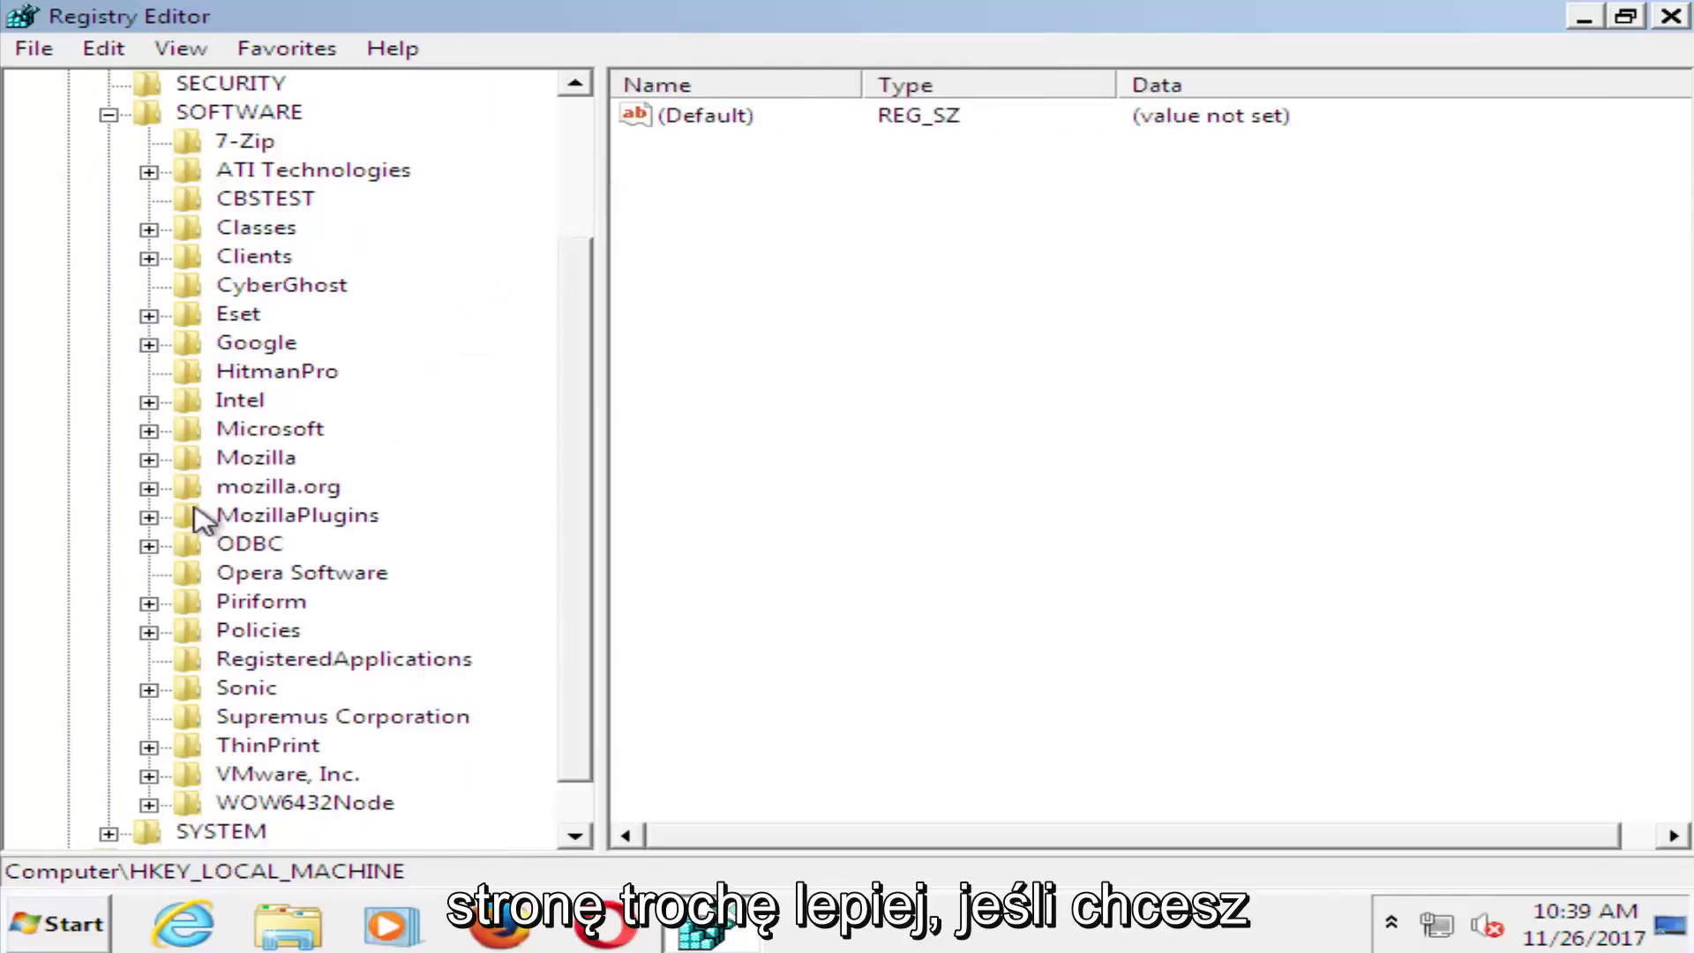
{"action": "scroll", "coordinate": [176, 518], "scroll_direction": "down", "scroll_amount": 1}
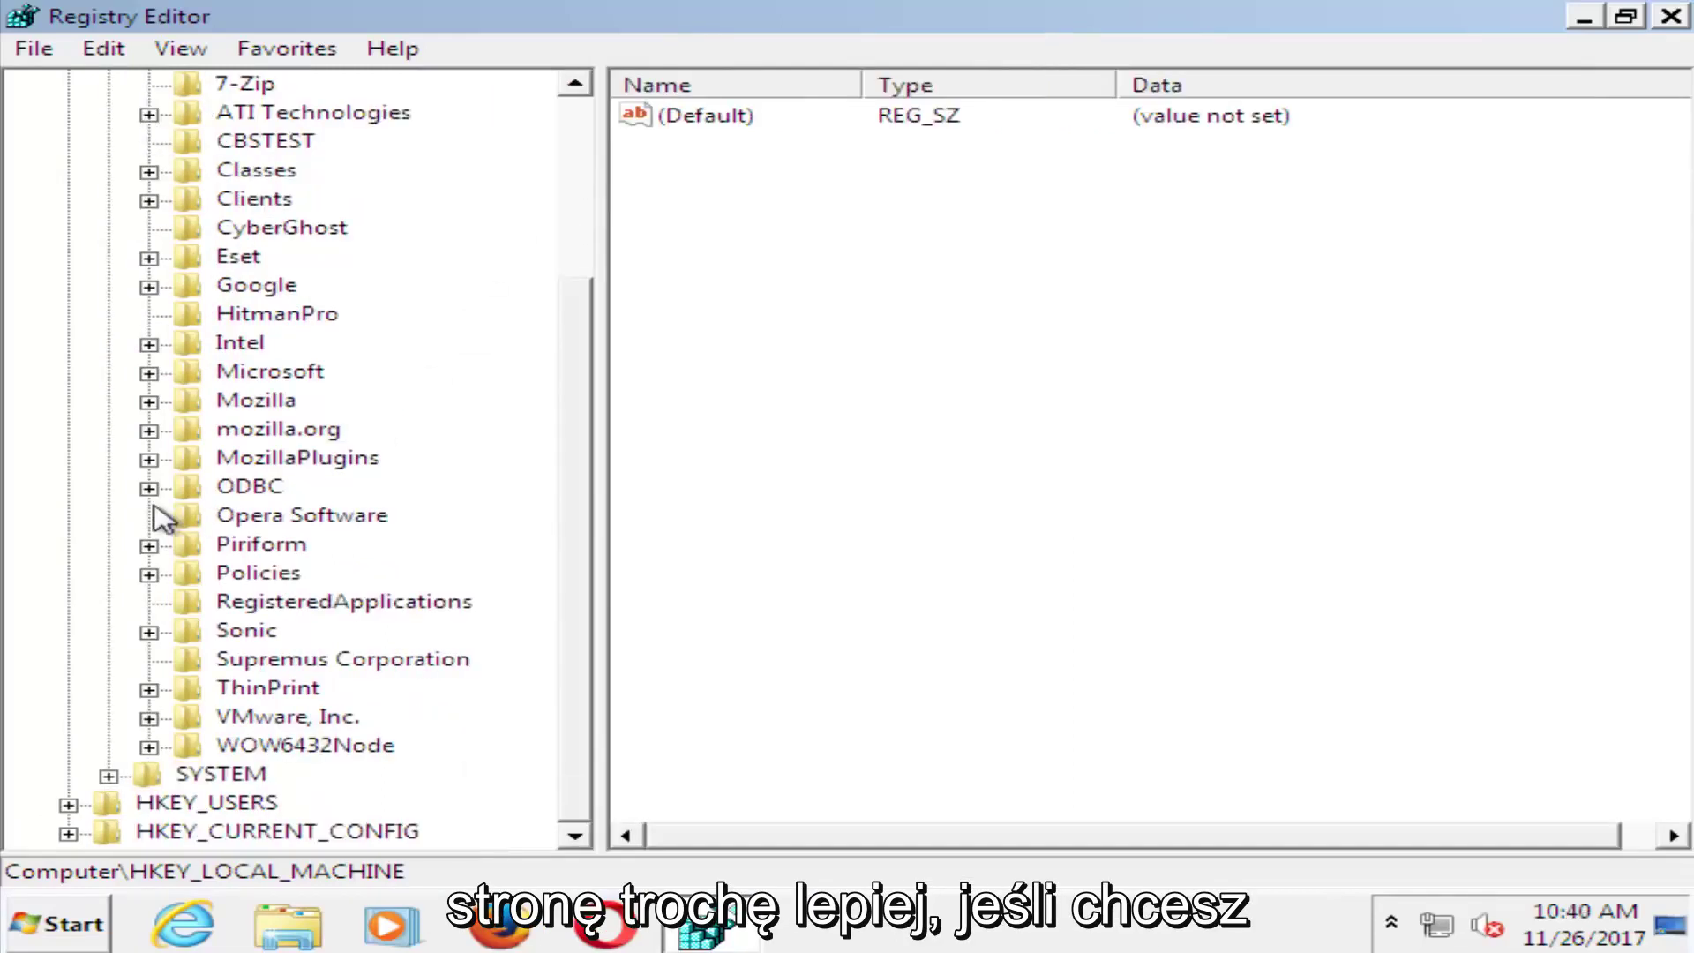
{"action": "left_click", "coordinate": [149, 372]}
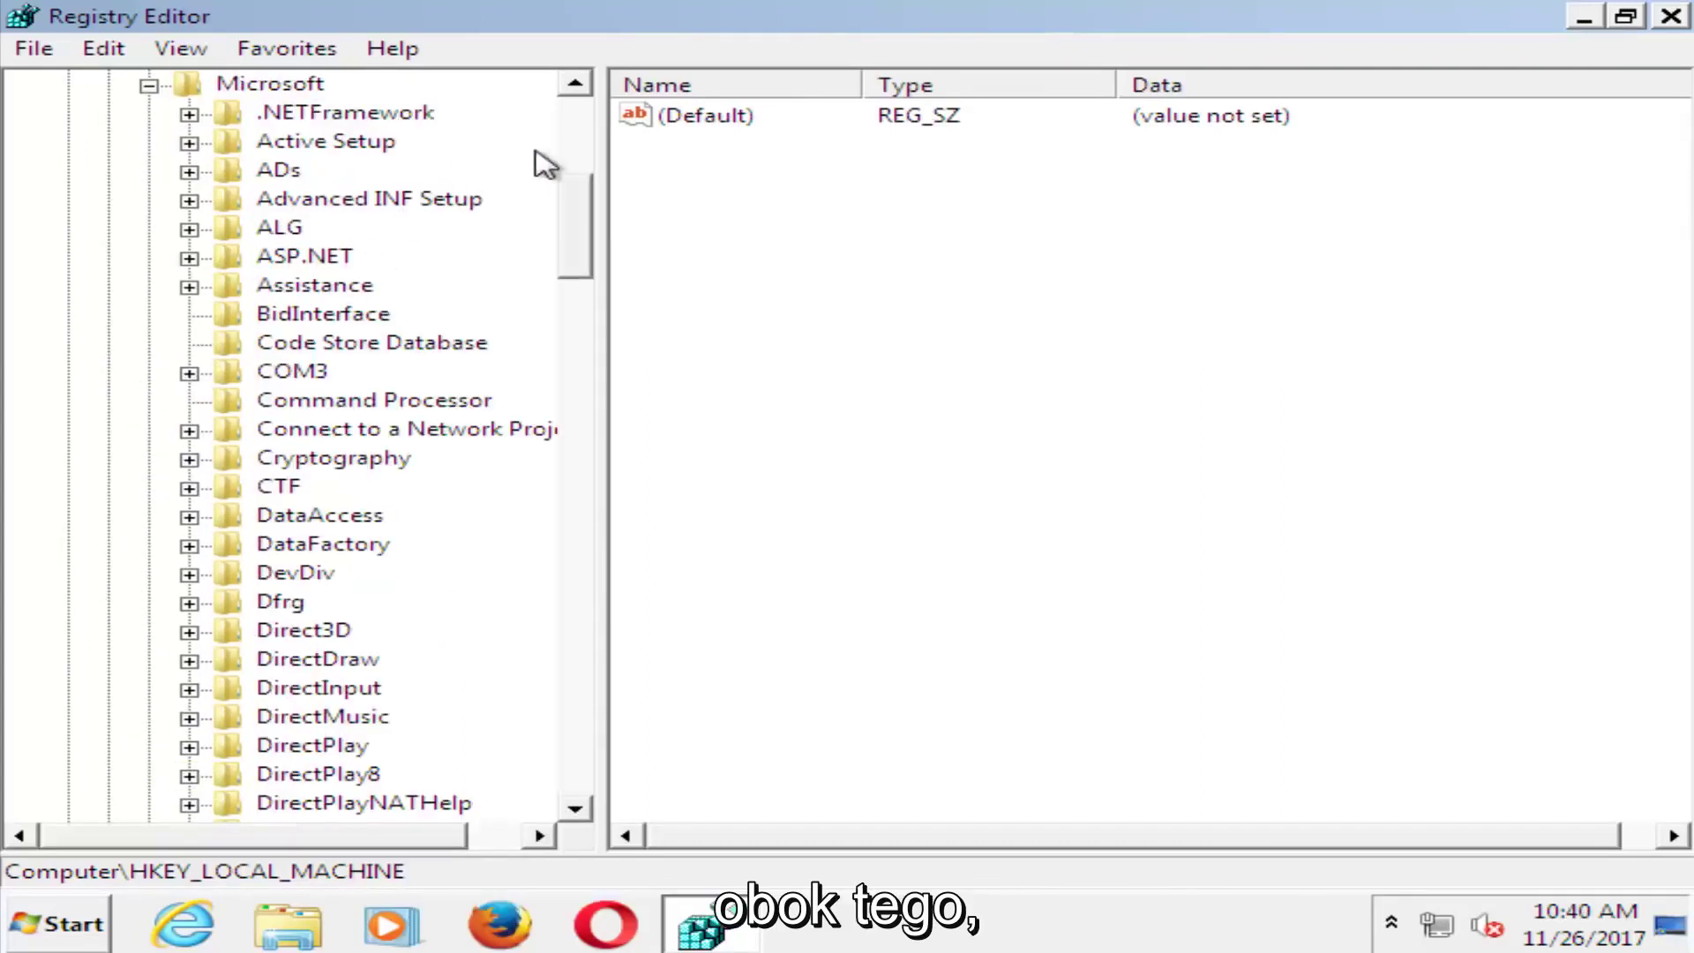
{"action": "left_click_drag", "start_coordinate": [602, 142], "coordinate": [736, 168]}
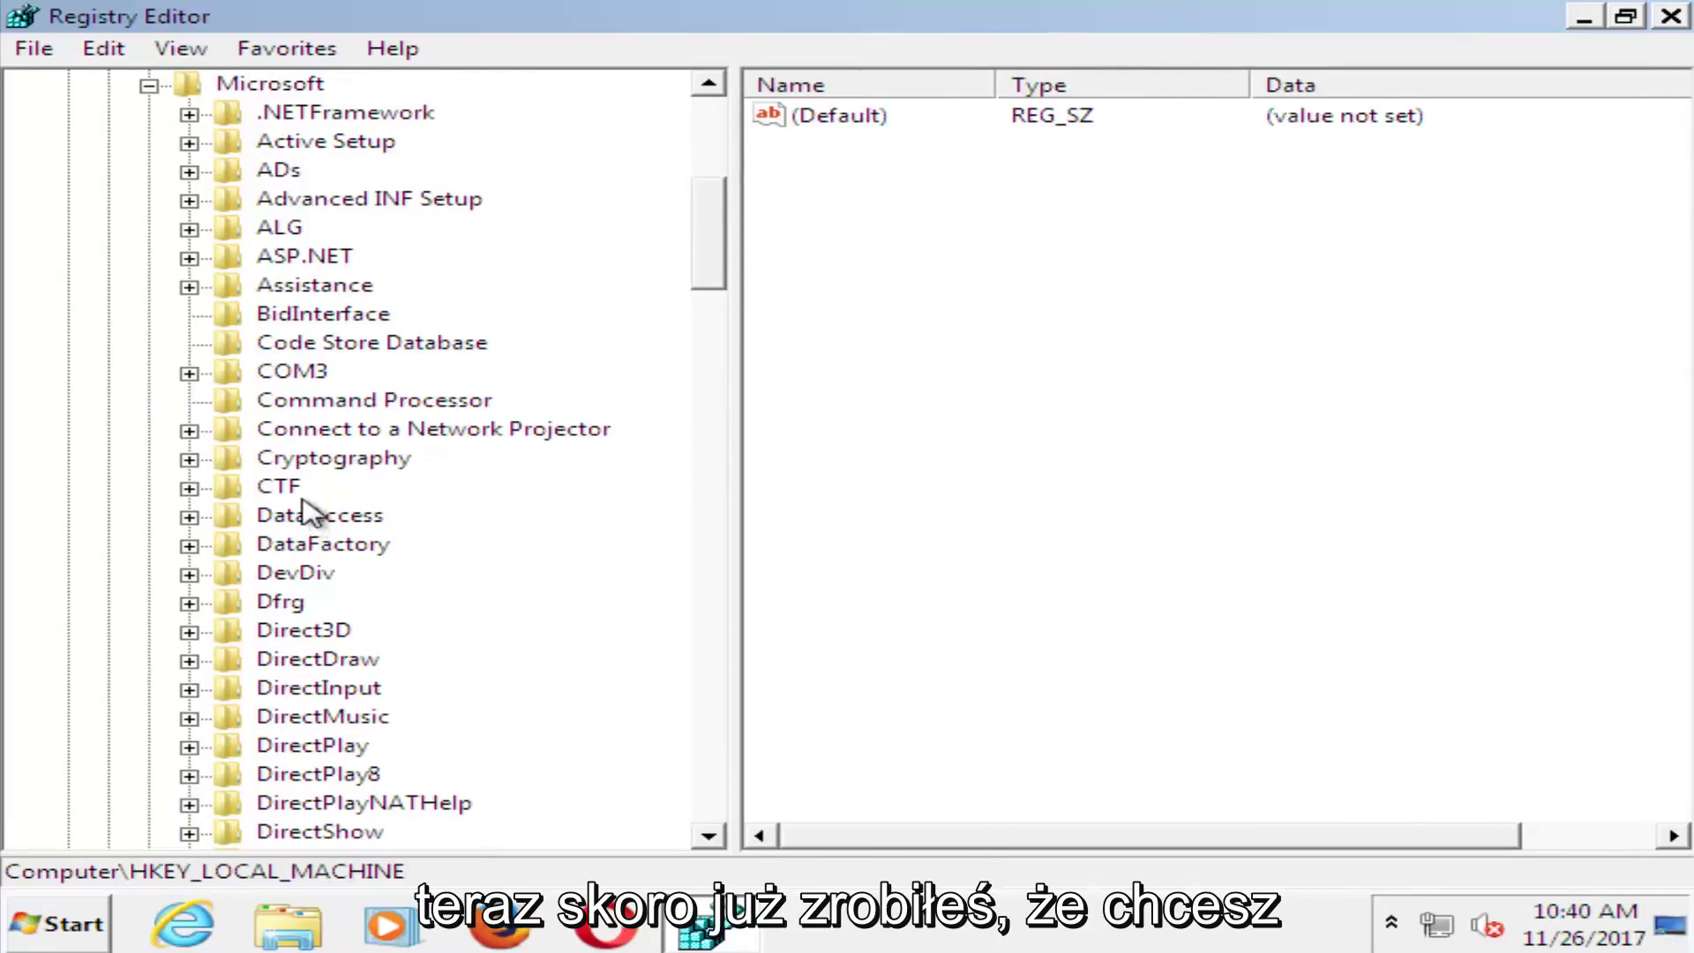
{"action": "left_click_drag", "start_coordinate": [718, 234], "coordinate": [718, 680]}
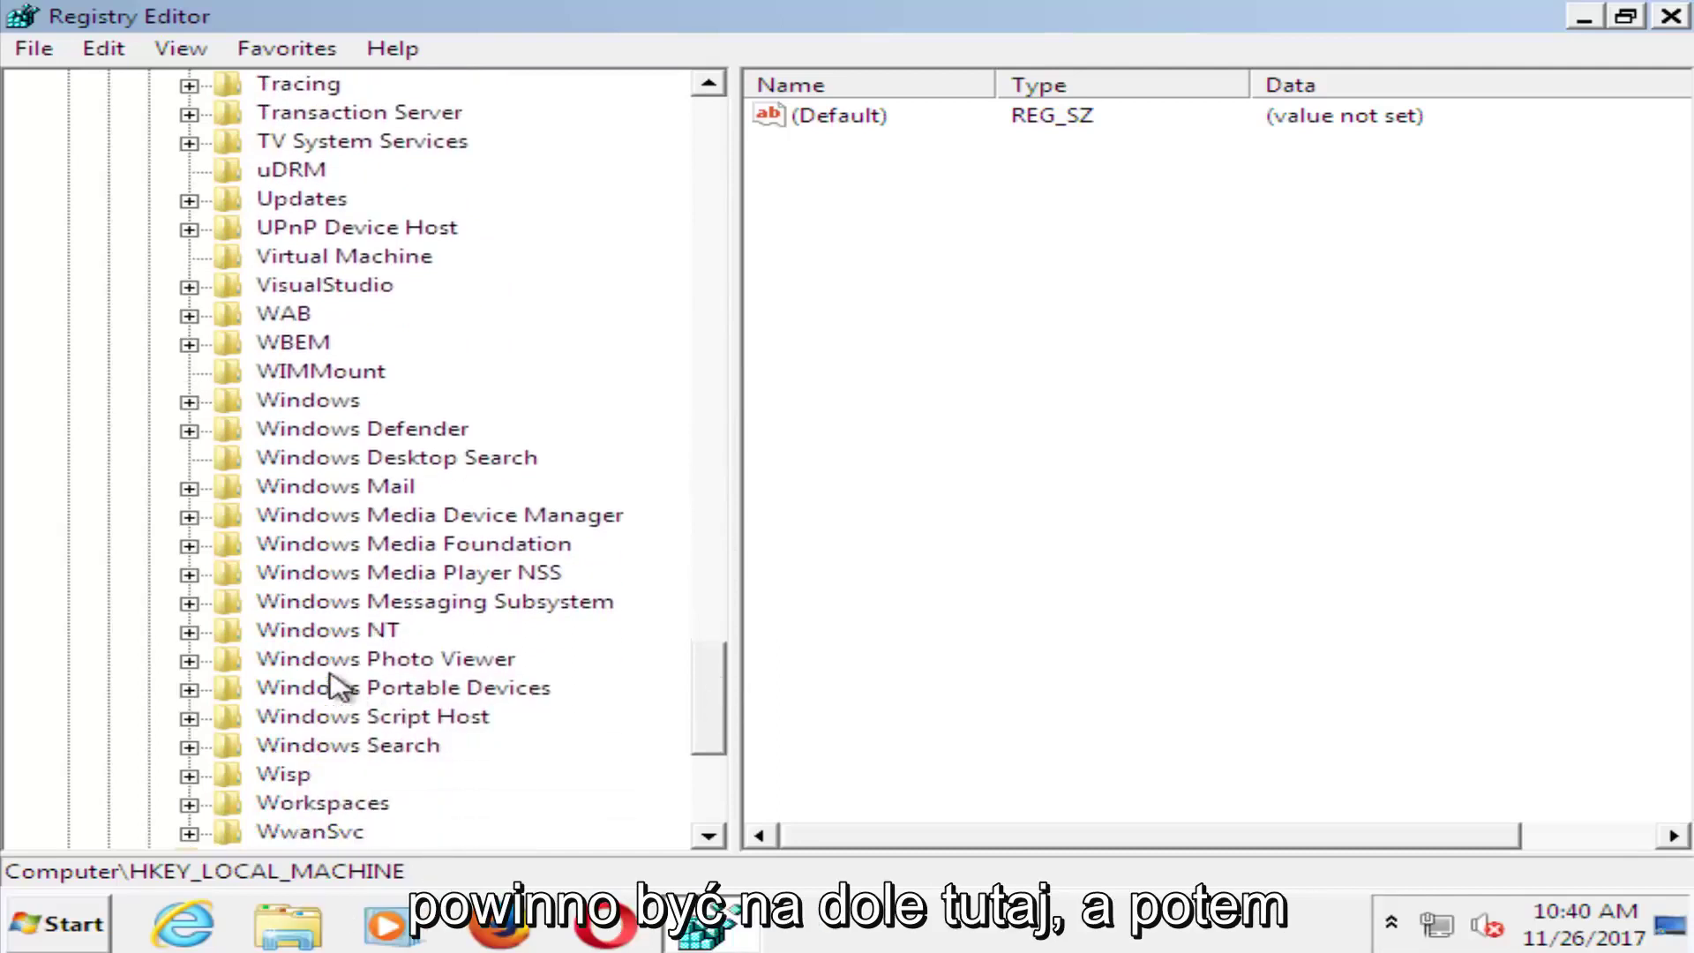
- Expand Windows NT\CurrentVersion\ProfileList and refresh it to list both S-1-5-21 subkeys
{"action": "left_click", "coordinate": [279, 632]}
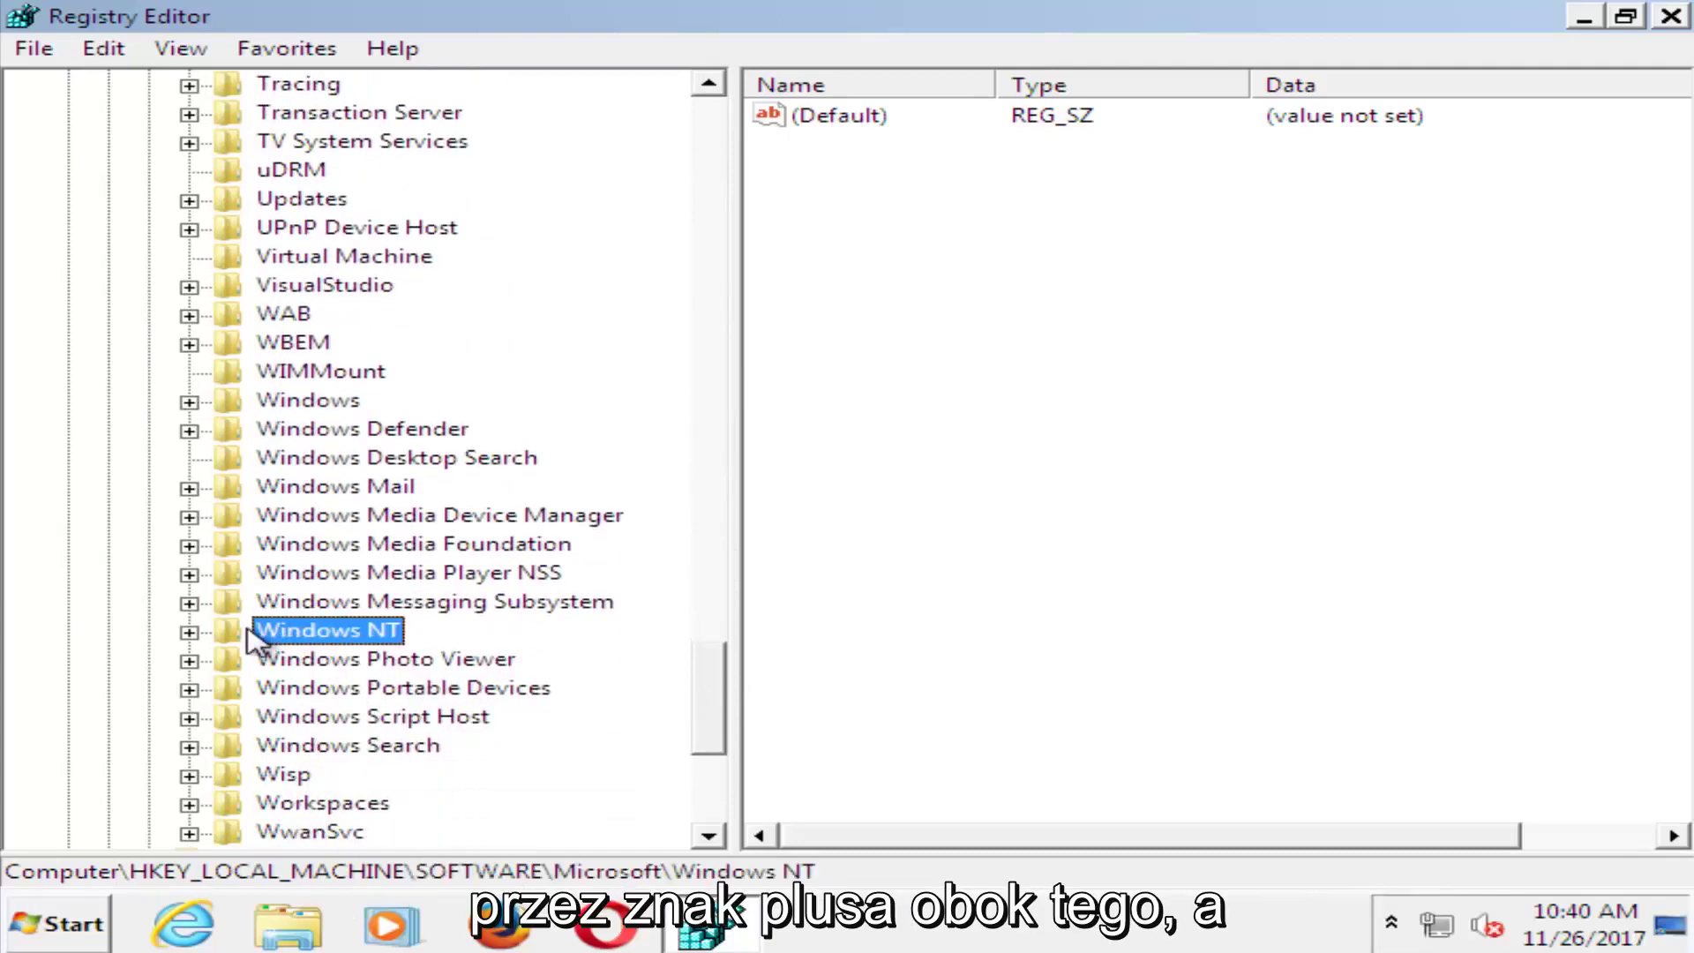
{"action": "left_click", "coordinate": [188, 632]}
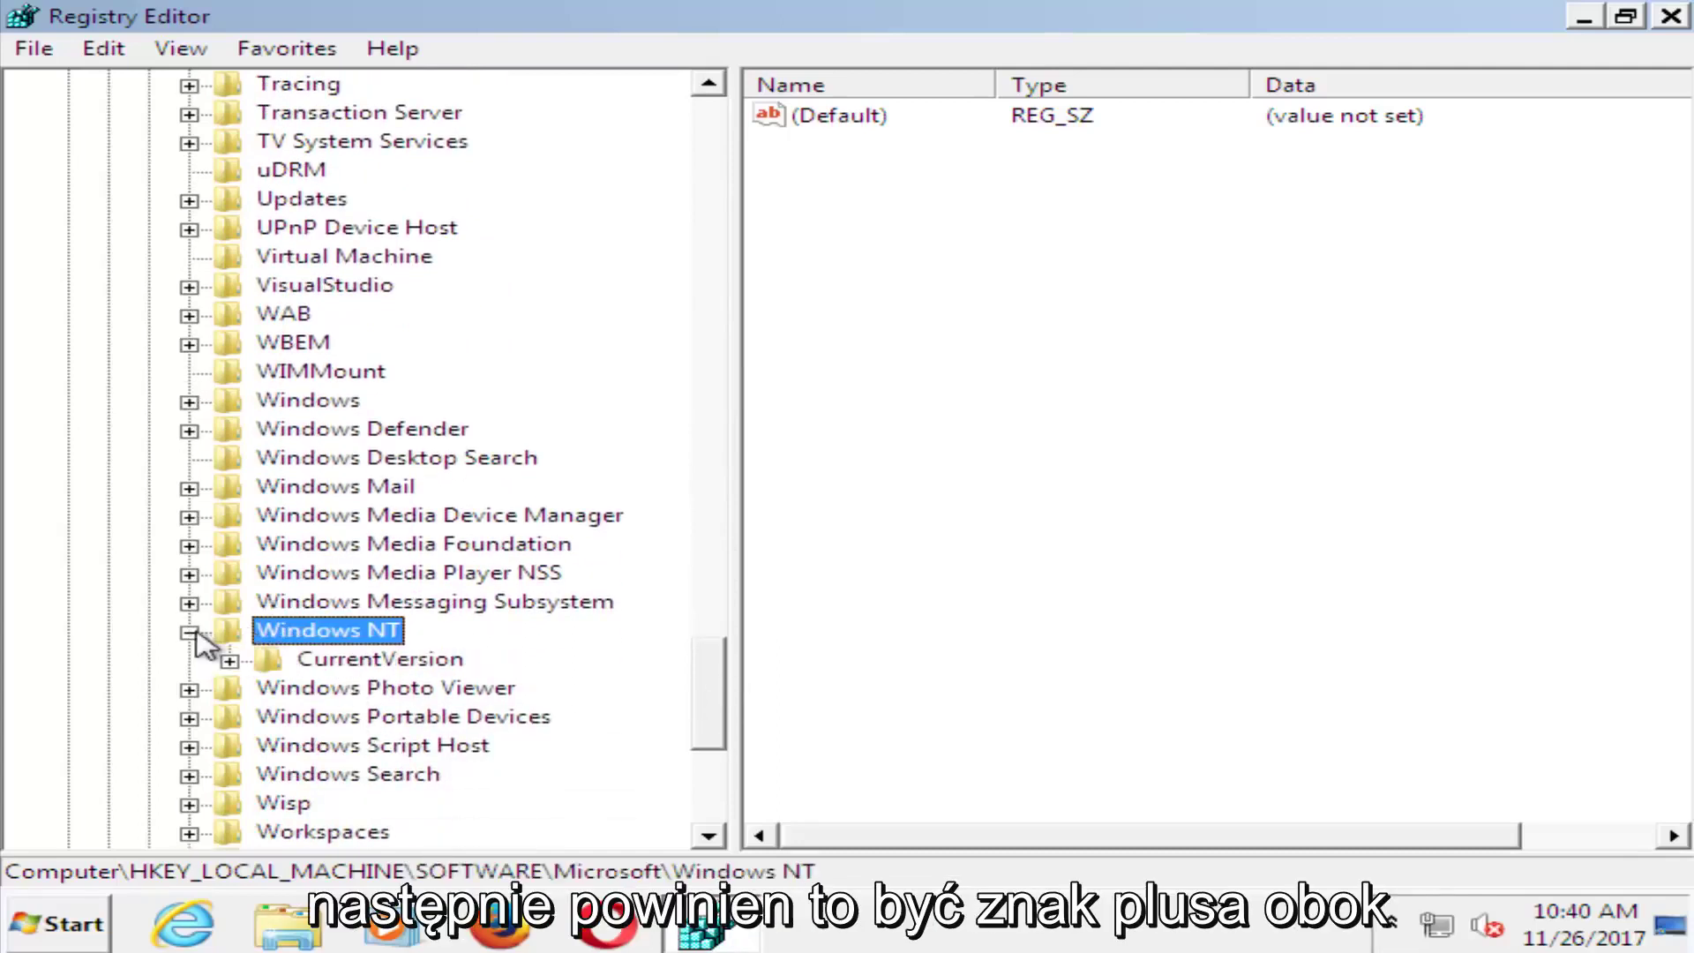
{"action": "left_click", "coordinate": [229, 660]}
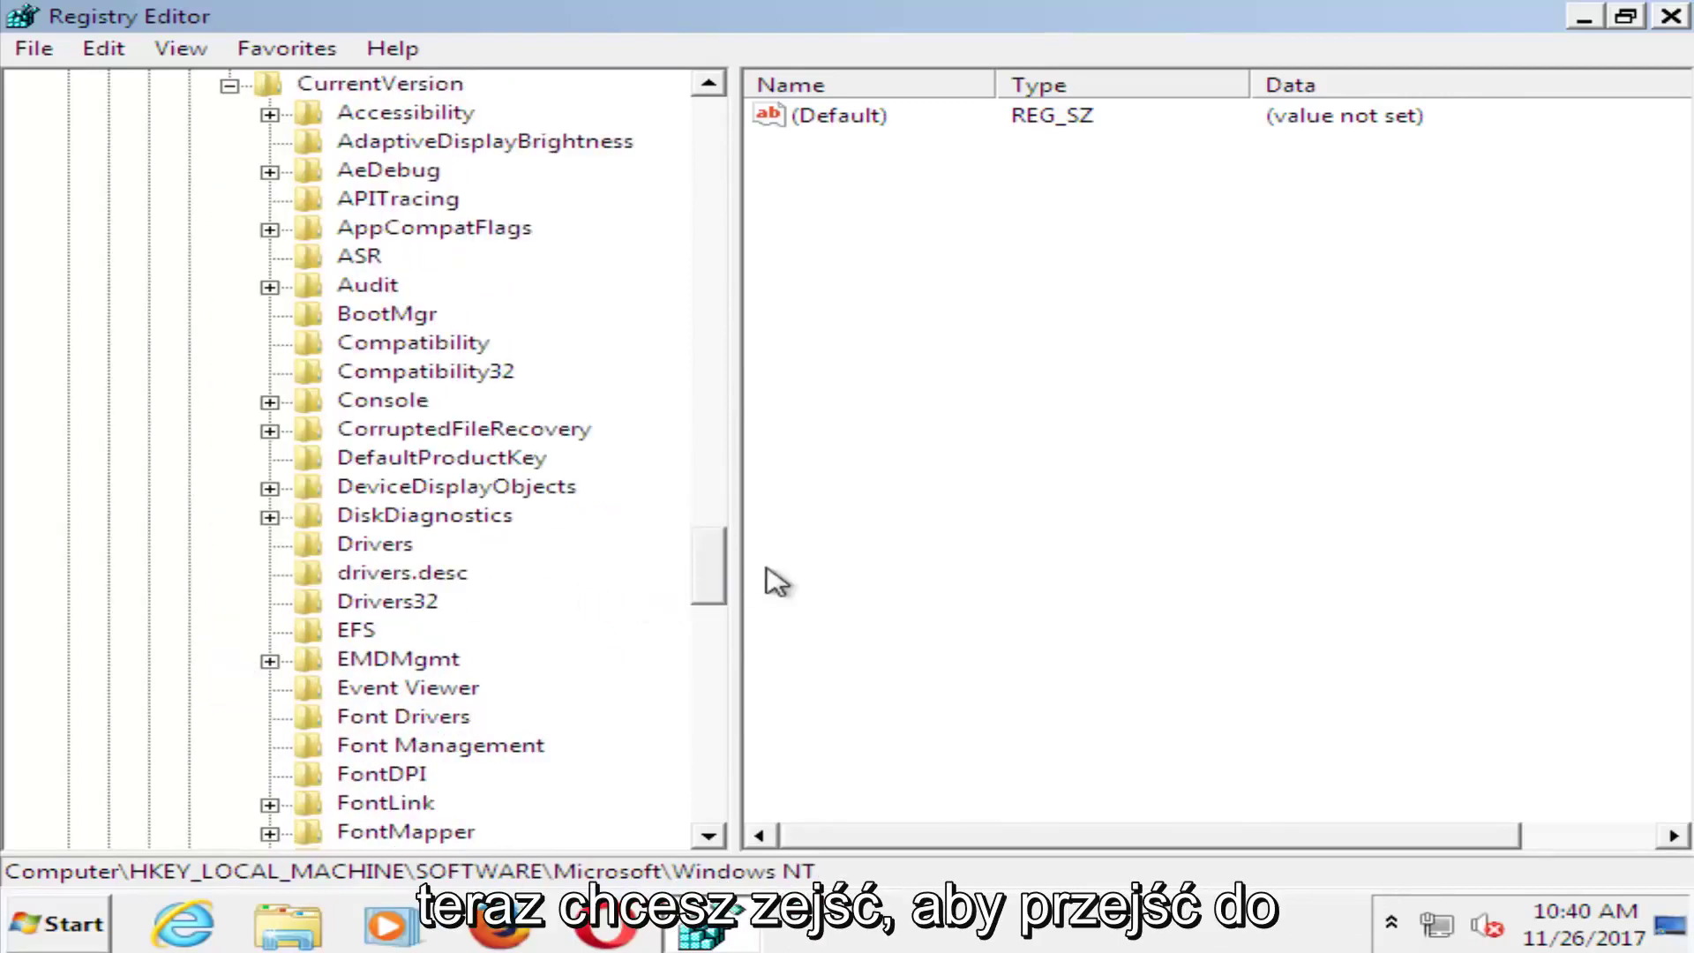
{"action": "left_click_drag", "start_coordinate": [719, 569], "coordinate": [719, 668]}
{"action": "left_click", "coordinate": [393, 718]}
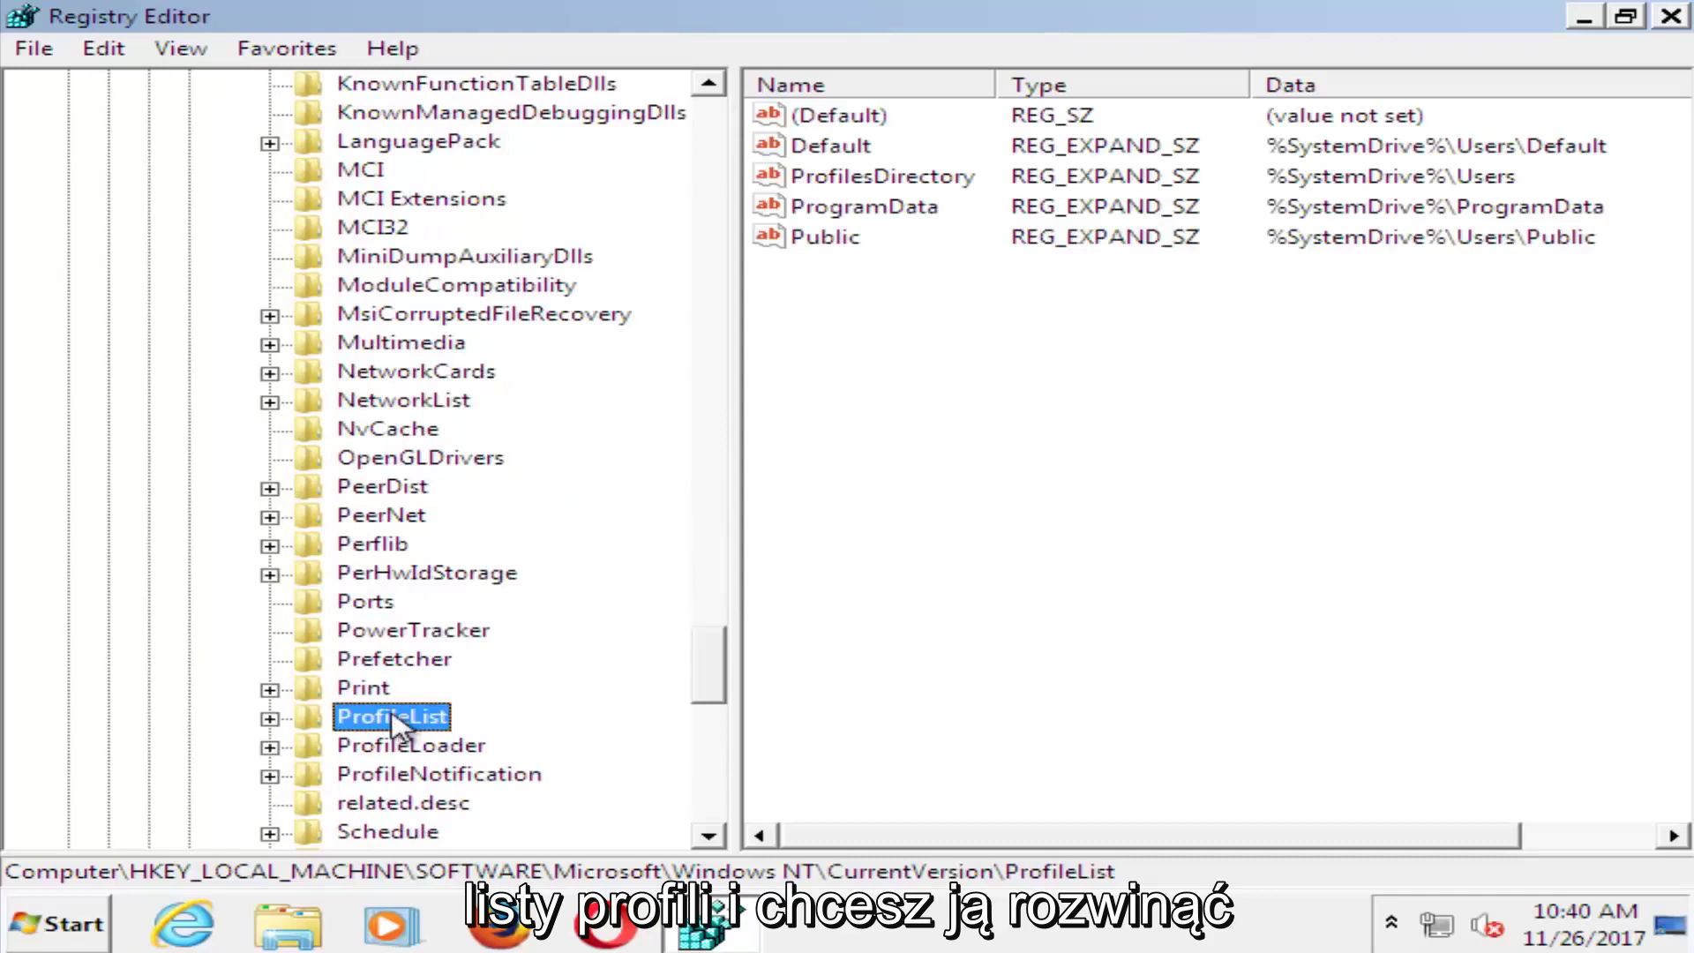
{"action": "left_click", "coordinate": [270, 718]}
{"action": "scroll", "coordinate": [503, 680], "scroll_direction": "down", "scroll_amount": 1}
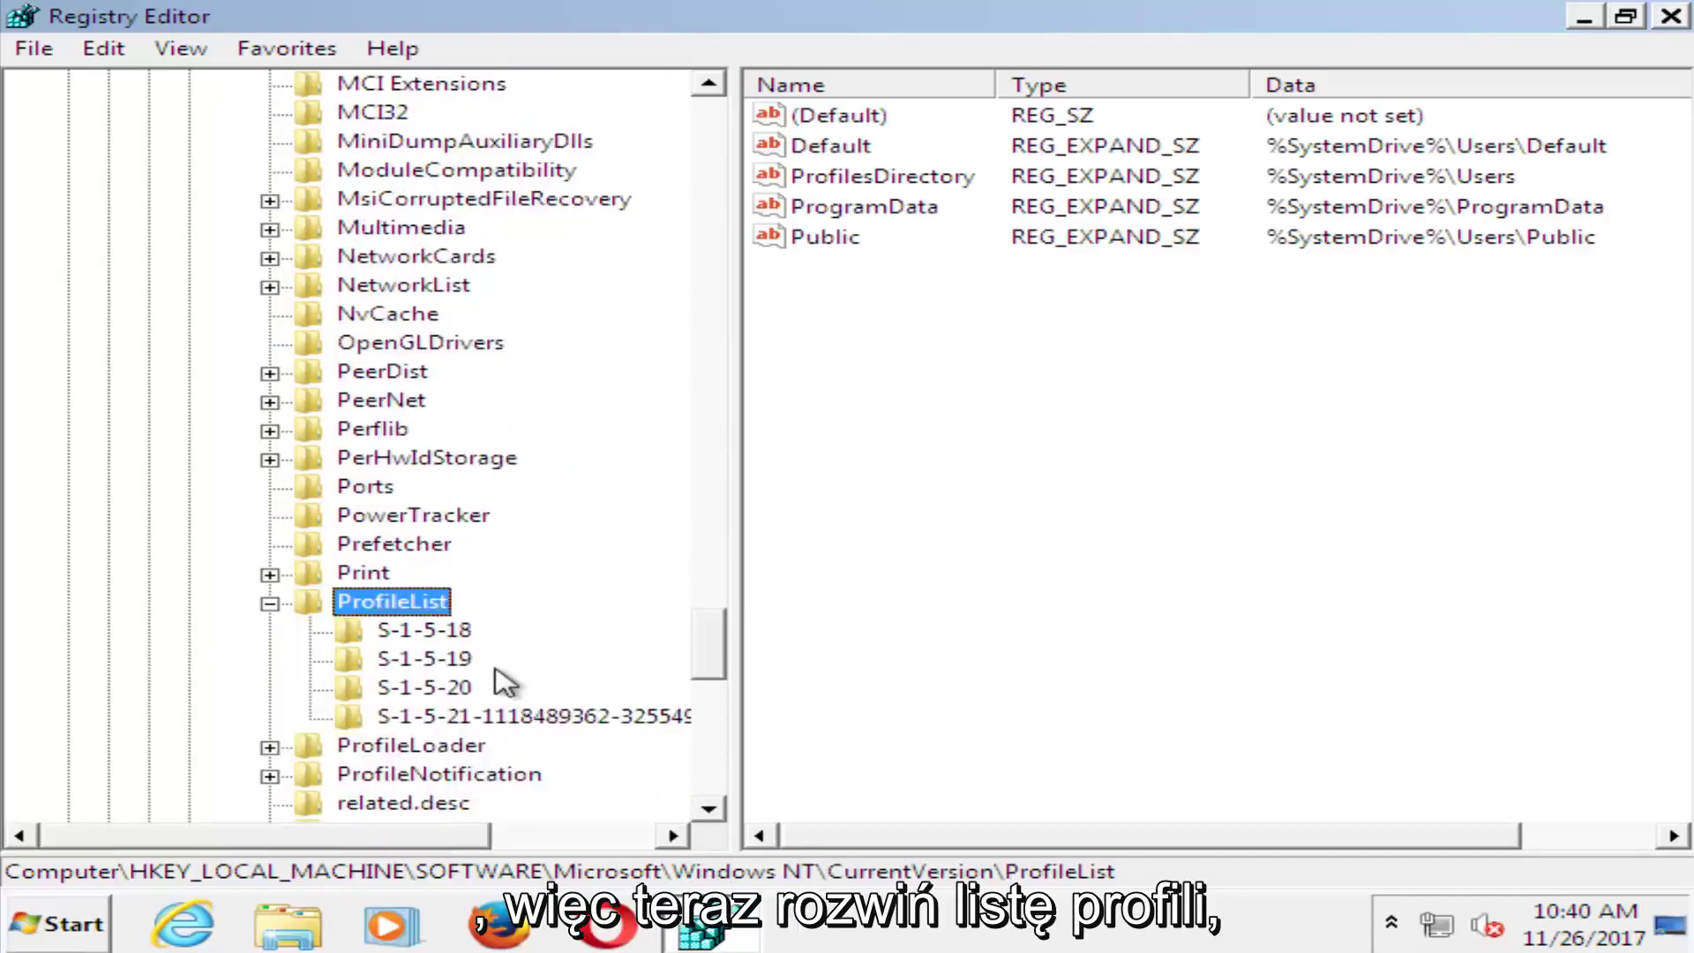
{"action": "scroll", "coordinate": [353, 617], "scroll_direction": "down", "scroll_amount": 1}
{"action": "left_click", "coordinate": [270, 514]}
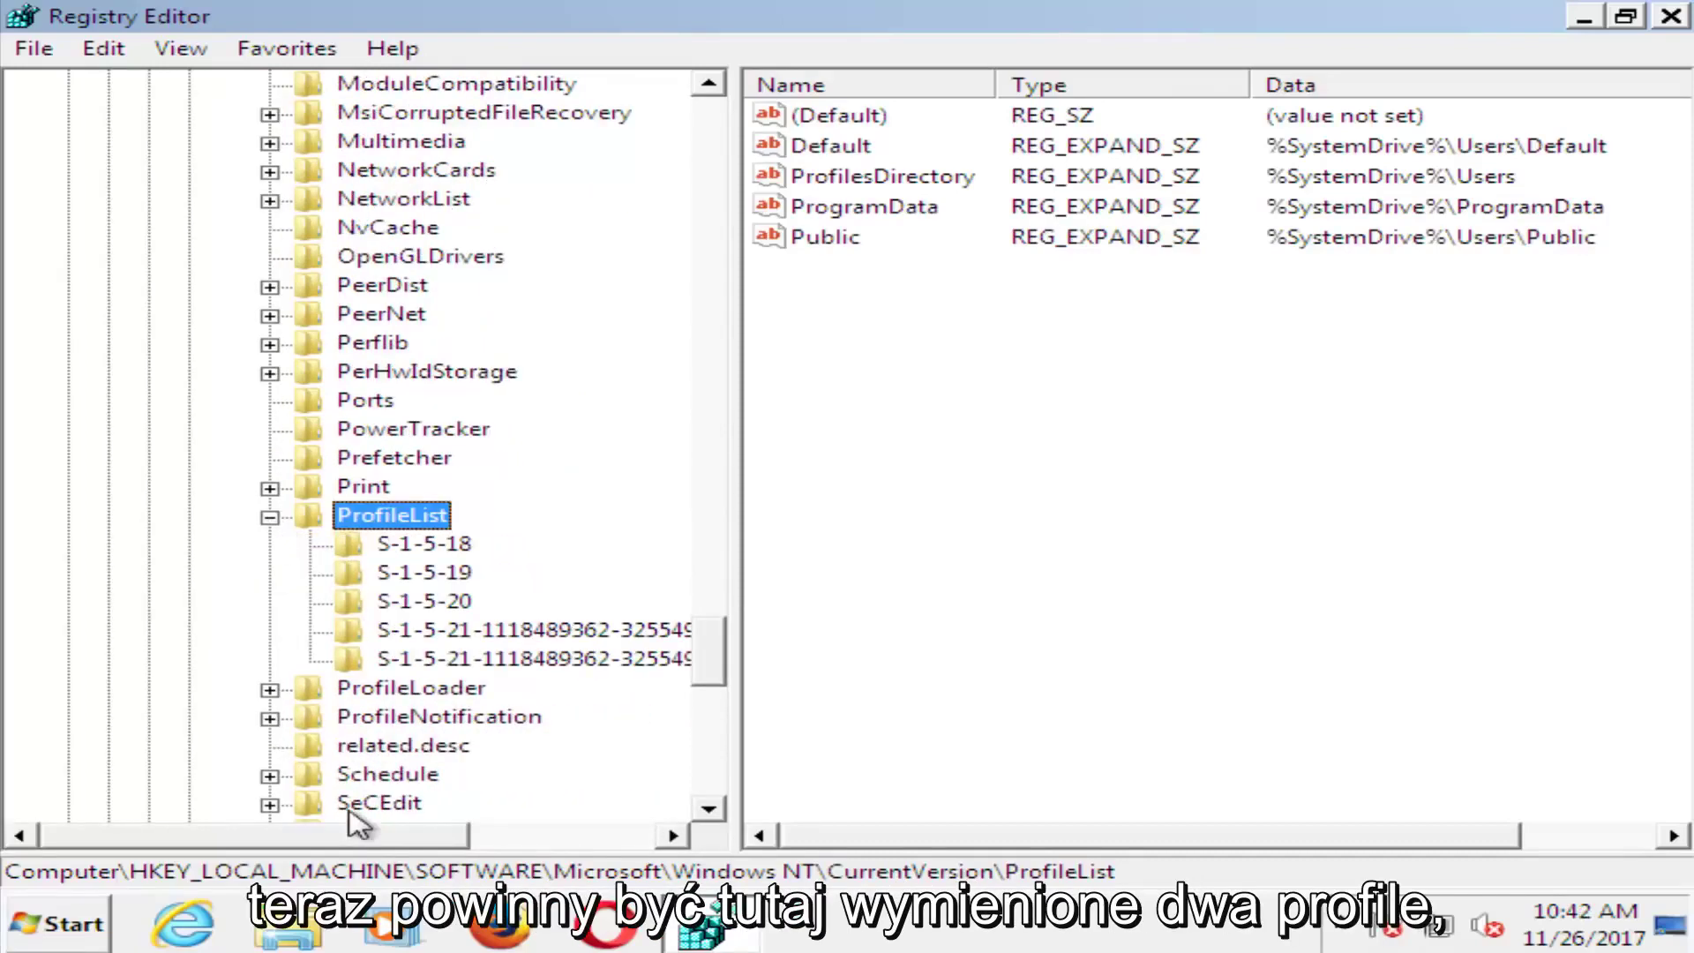
- Rename the user's S-1-5-21 profile key by appending '.ba' to its name
{"action": "left_click_drag", "start_coordinate": [357, 835], "coordinate": [543, 846]}
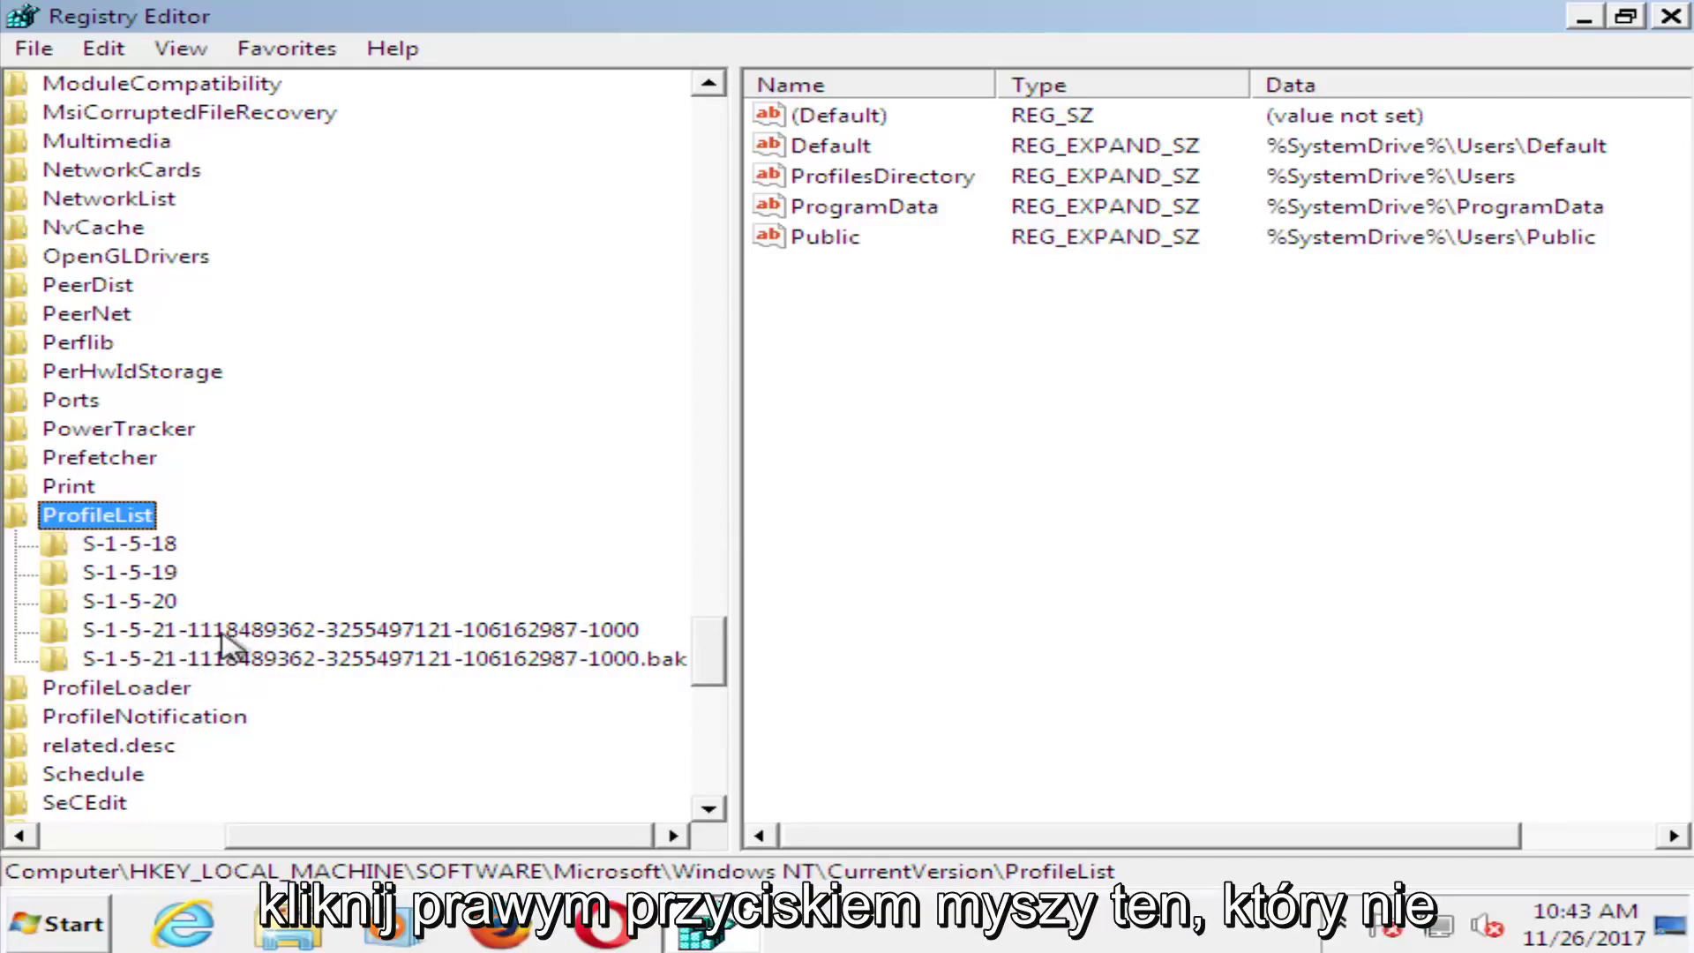
{"action": "left_click", "coordinate": [187, 634]}
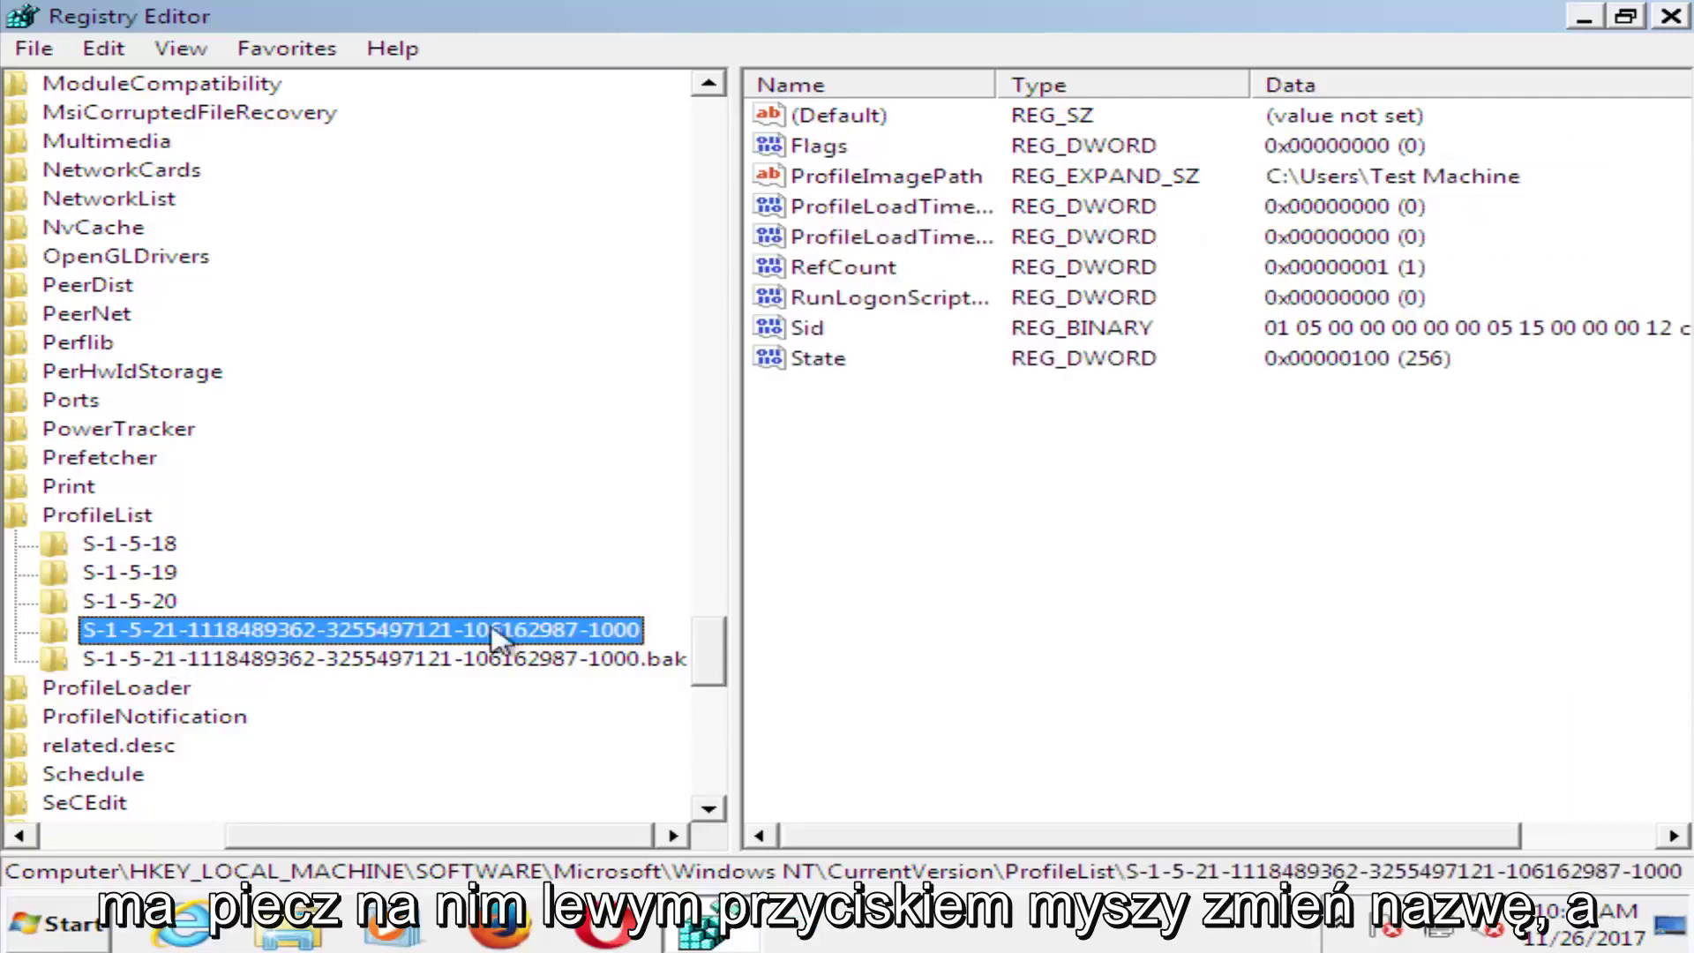
{"action": "right_click", "coordinate": [364, 637]}
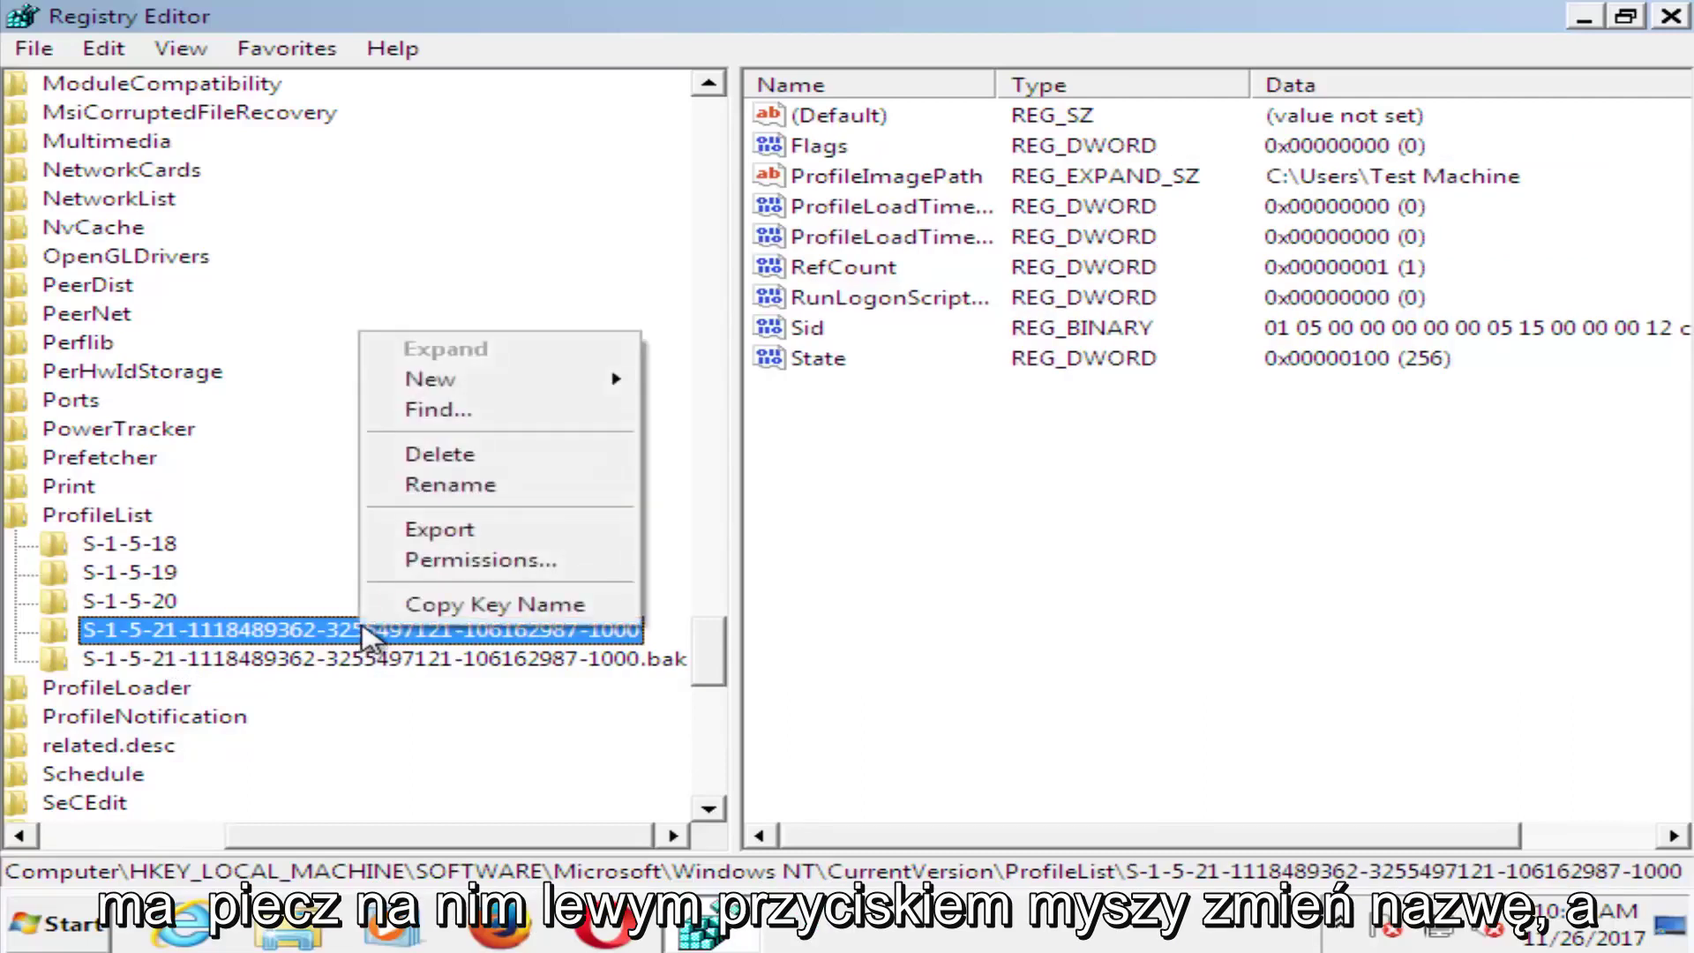
{"action": "left_click", "coordinate": [463, 485]}
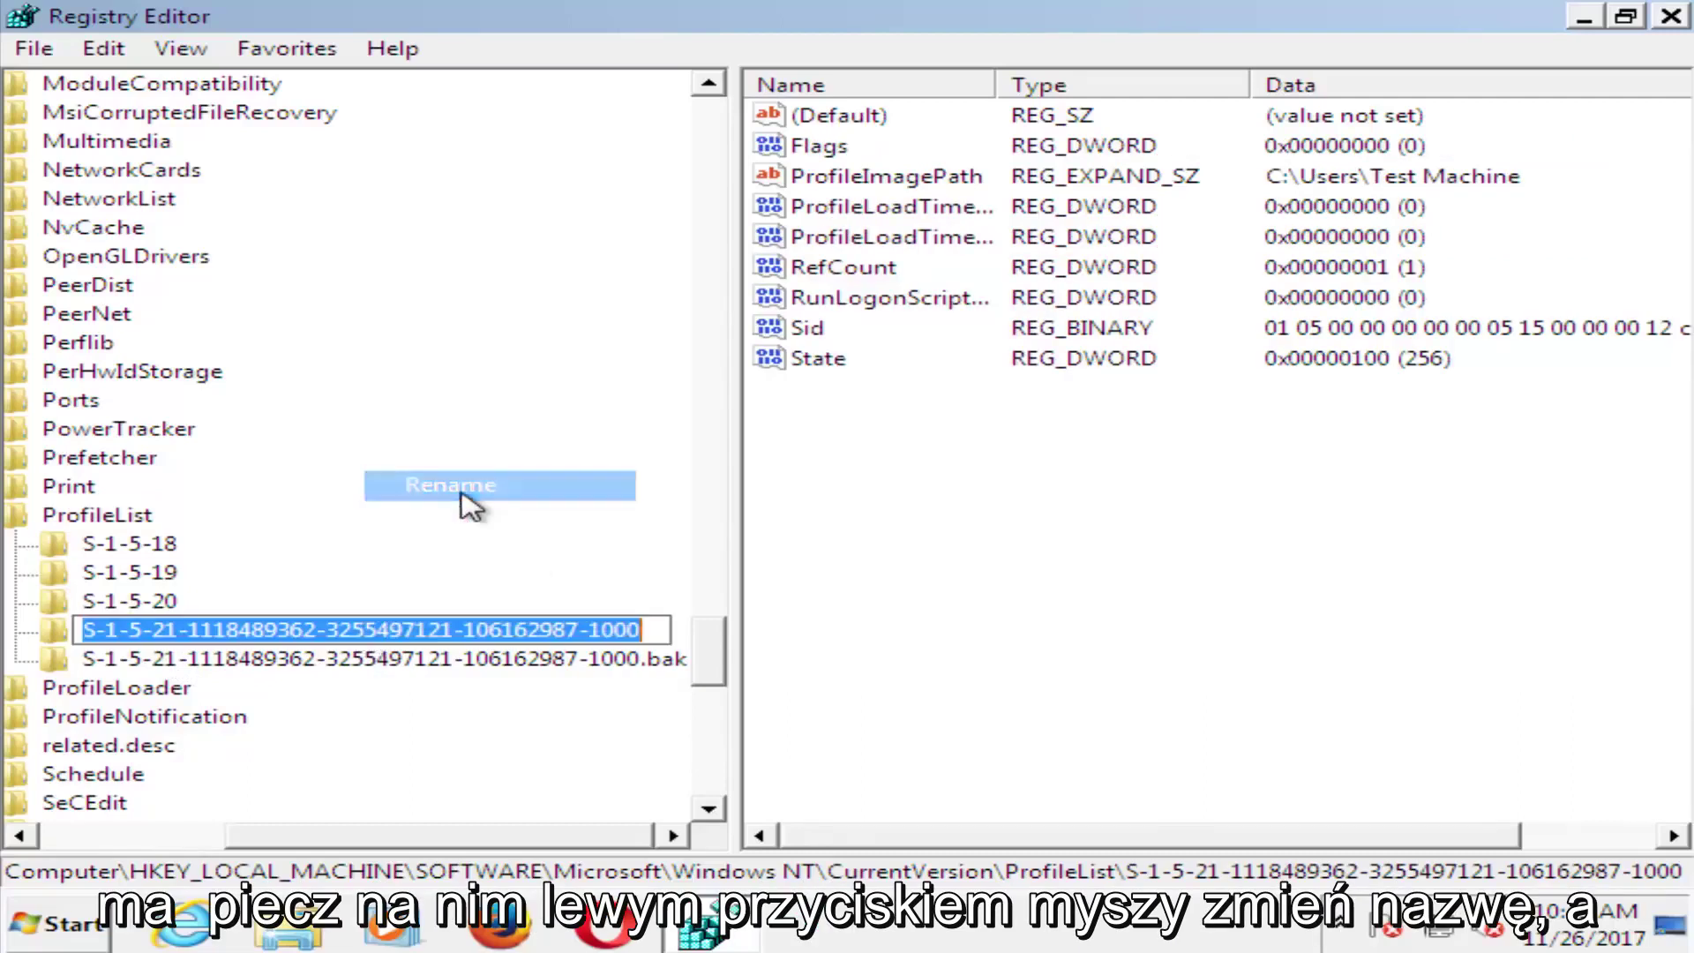
{"action": "left_click", "coordinate": [635, 636]}
{"action": "type", "text": ".ba"}
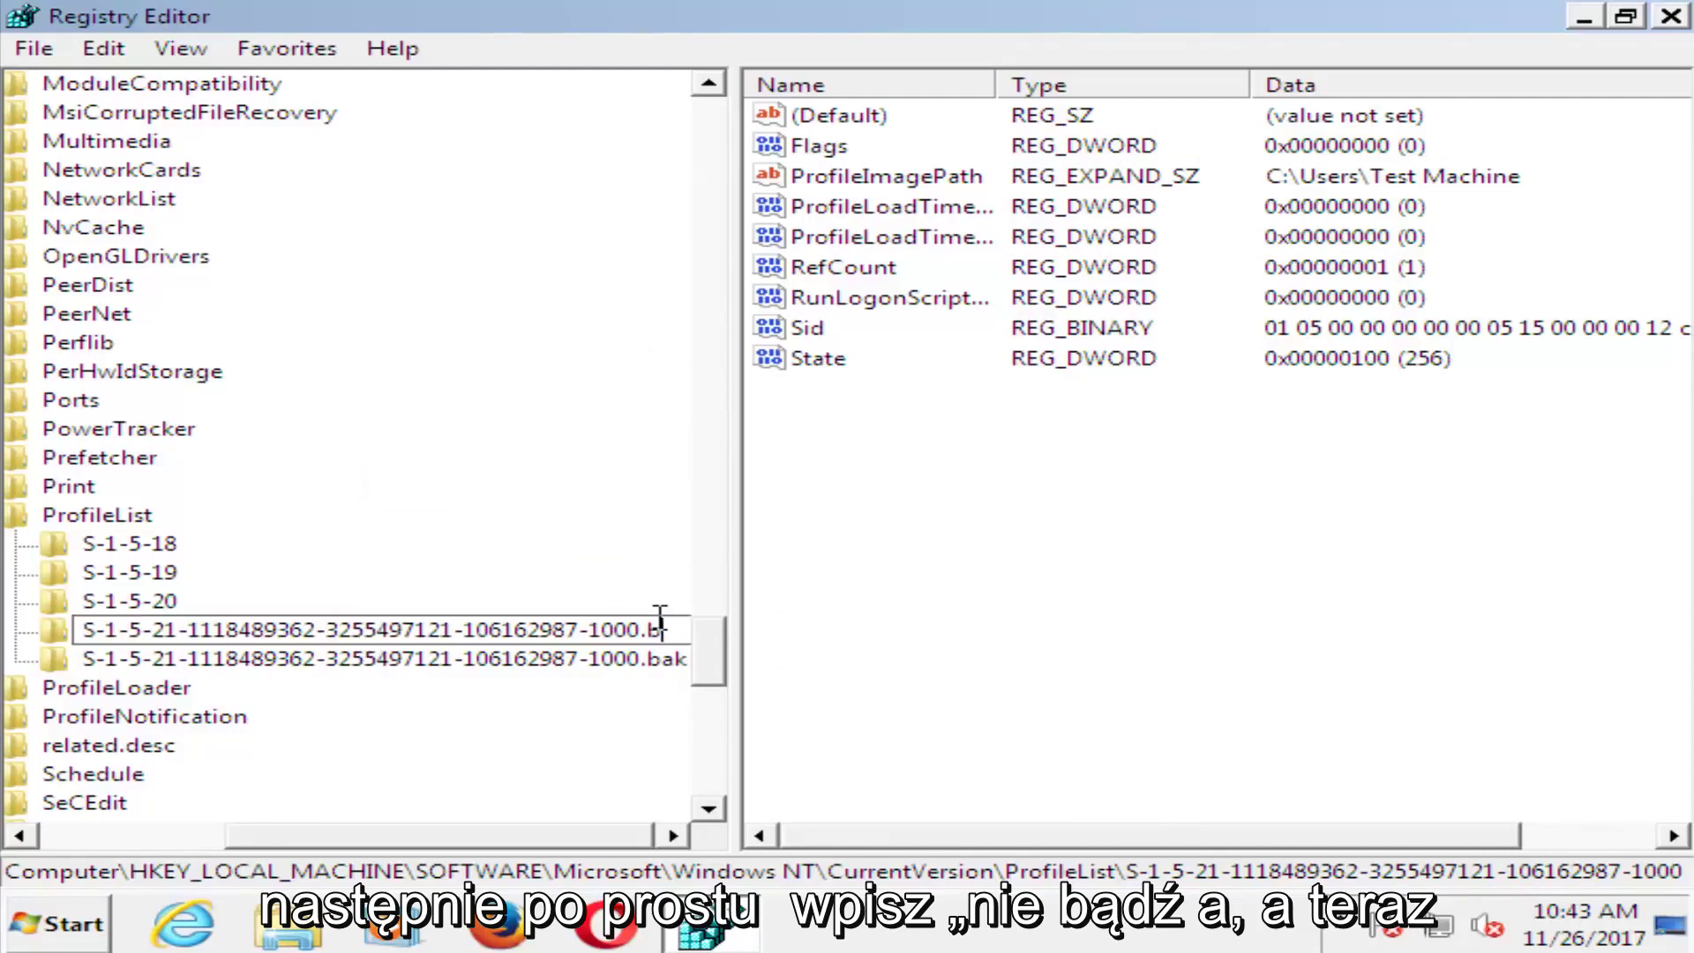
{"action": "key", "text": "Return"}
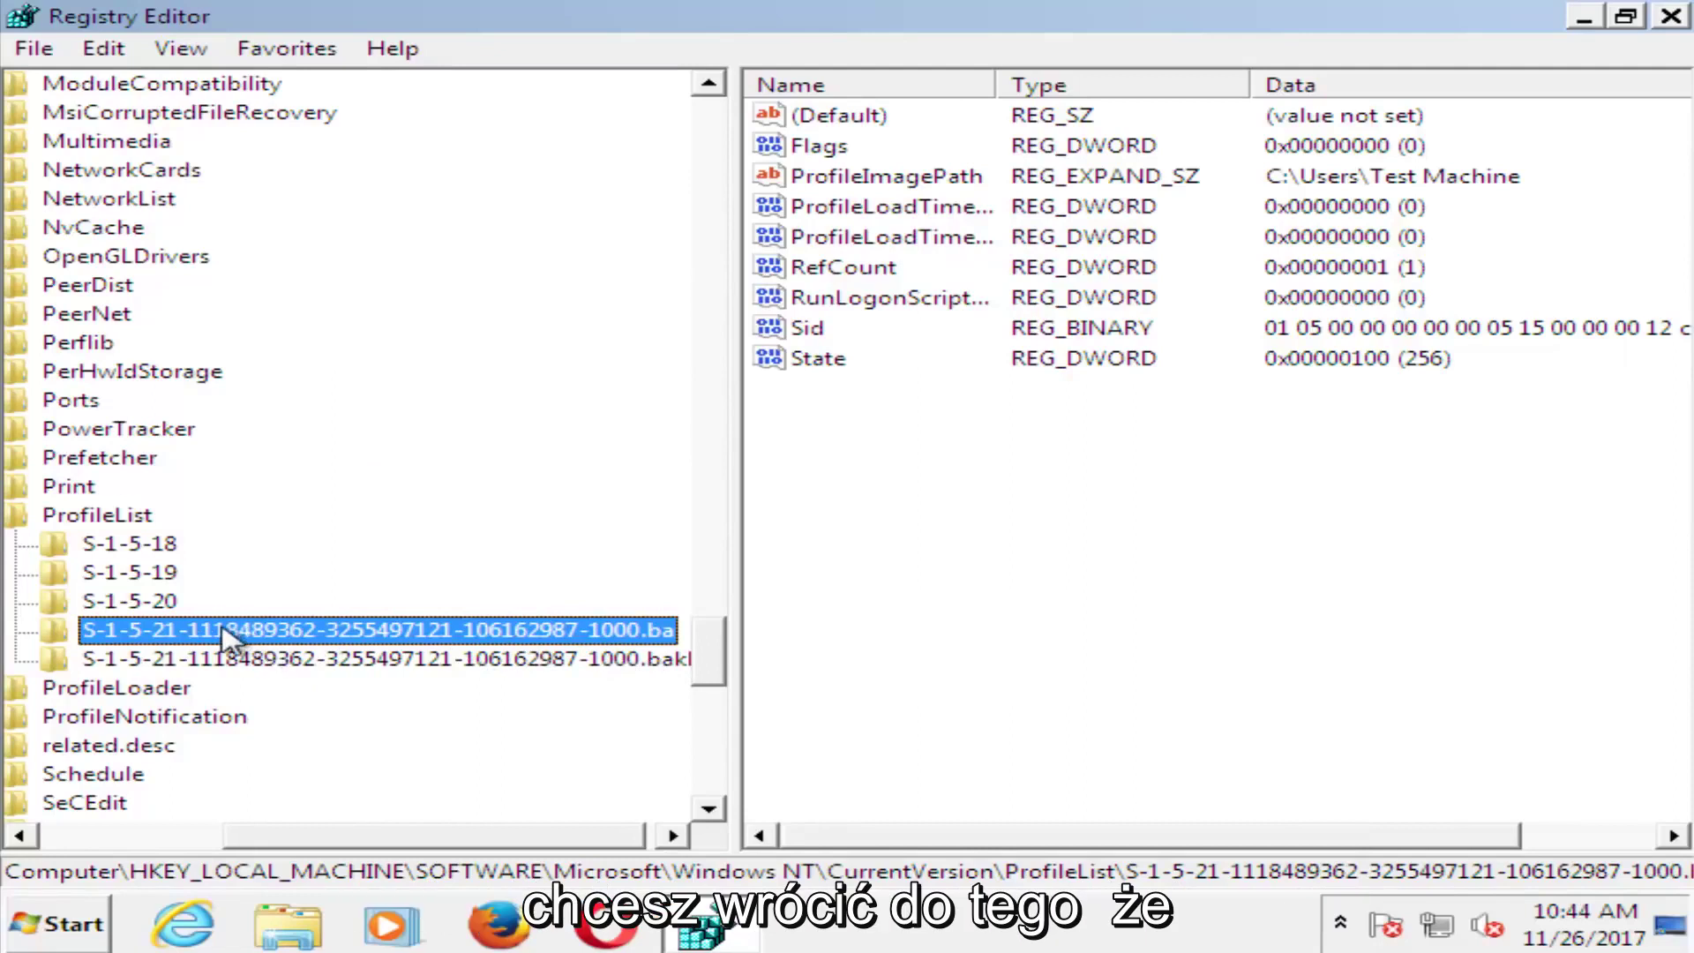
- Rename the other S-1-5-21 key, deleting its suffix so the name ends in -1000
{"action": "left_click_drag", "start_coordinate": [635, 632], "coordinate": [663, 633]}
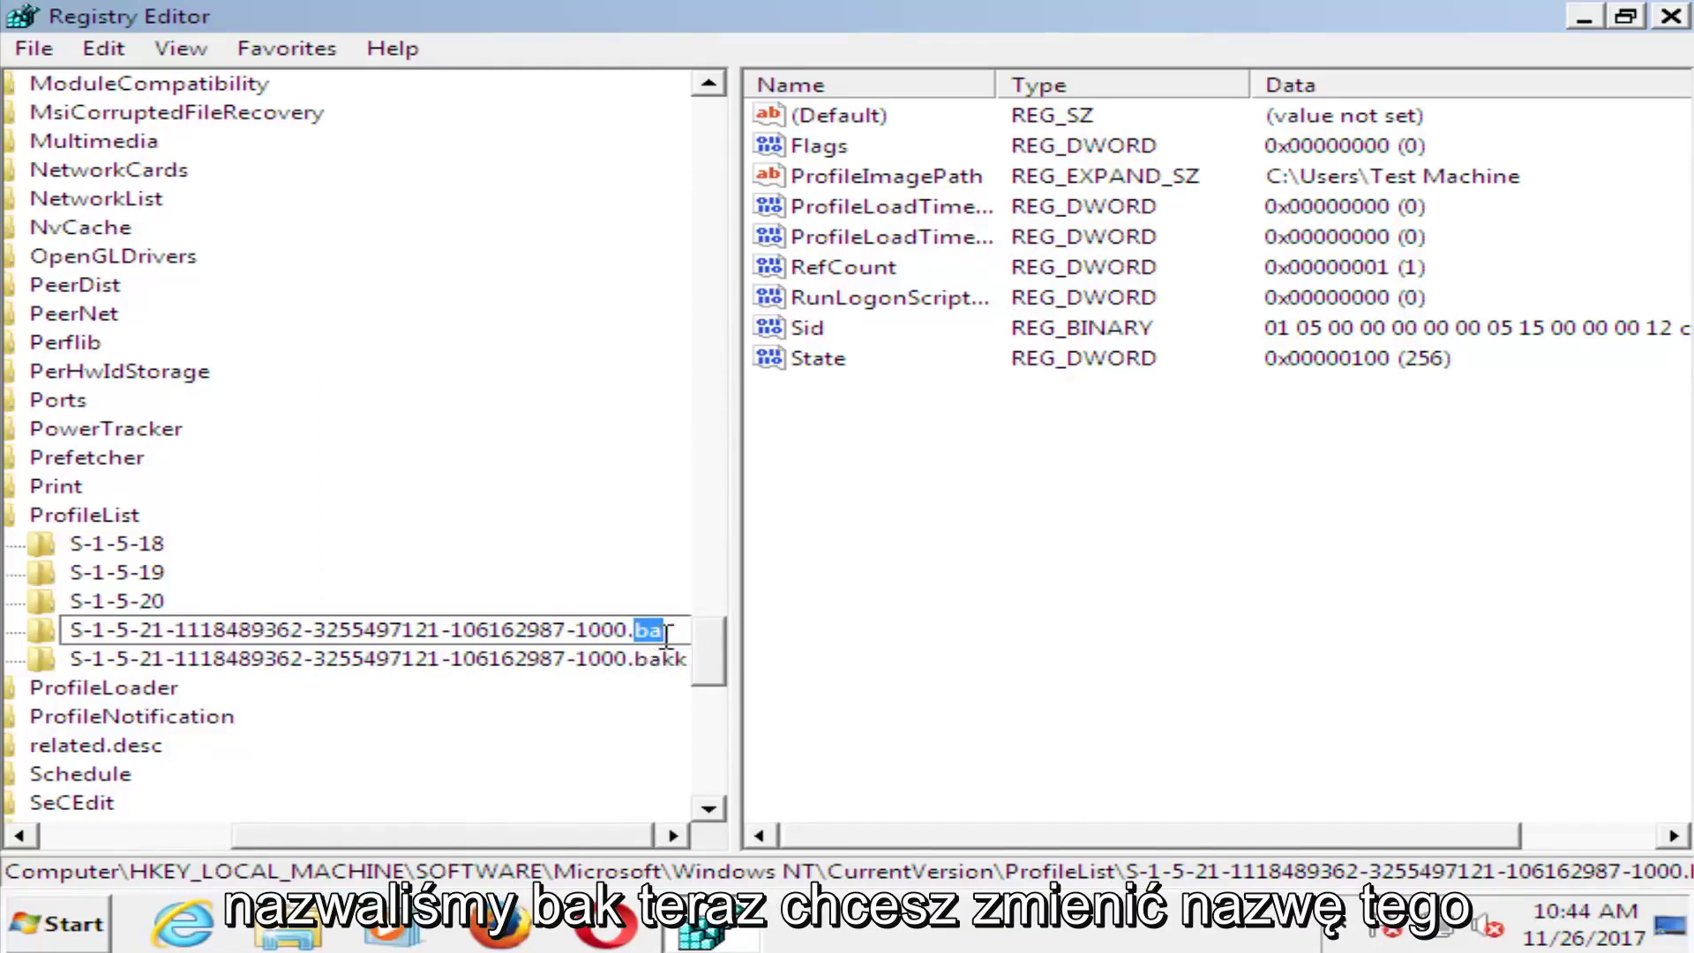
{"action": "right_click", "coordinate": [577, 631]}
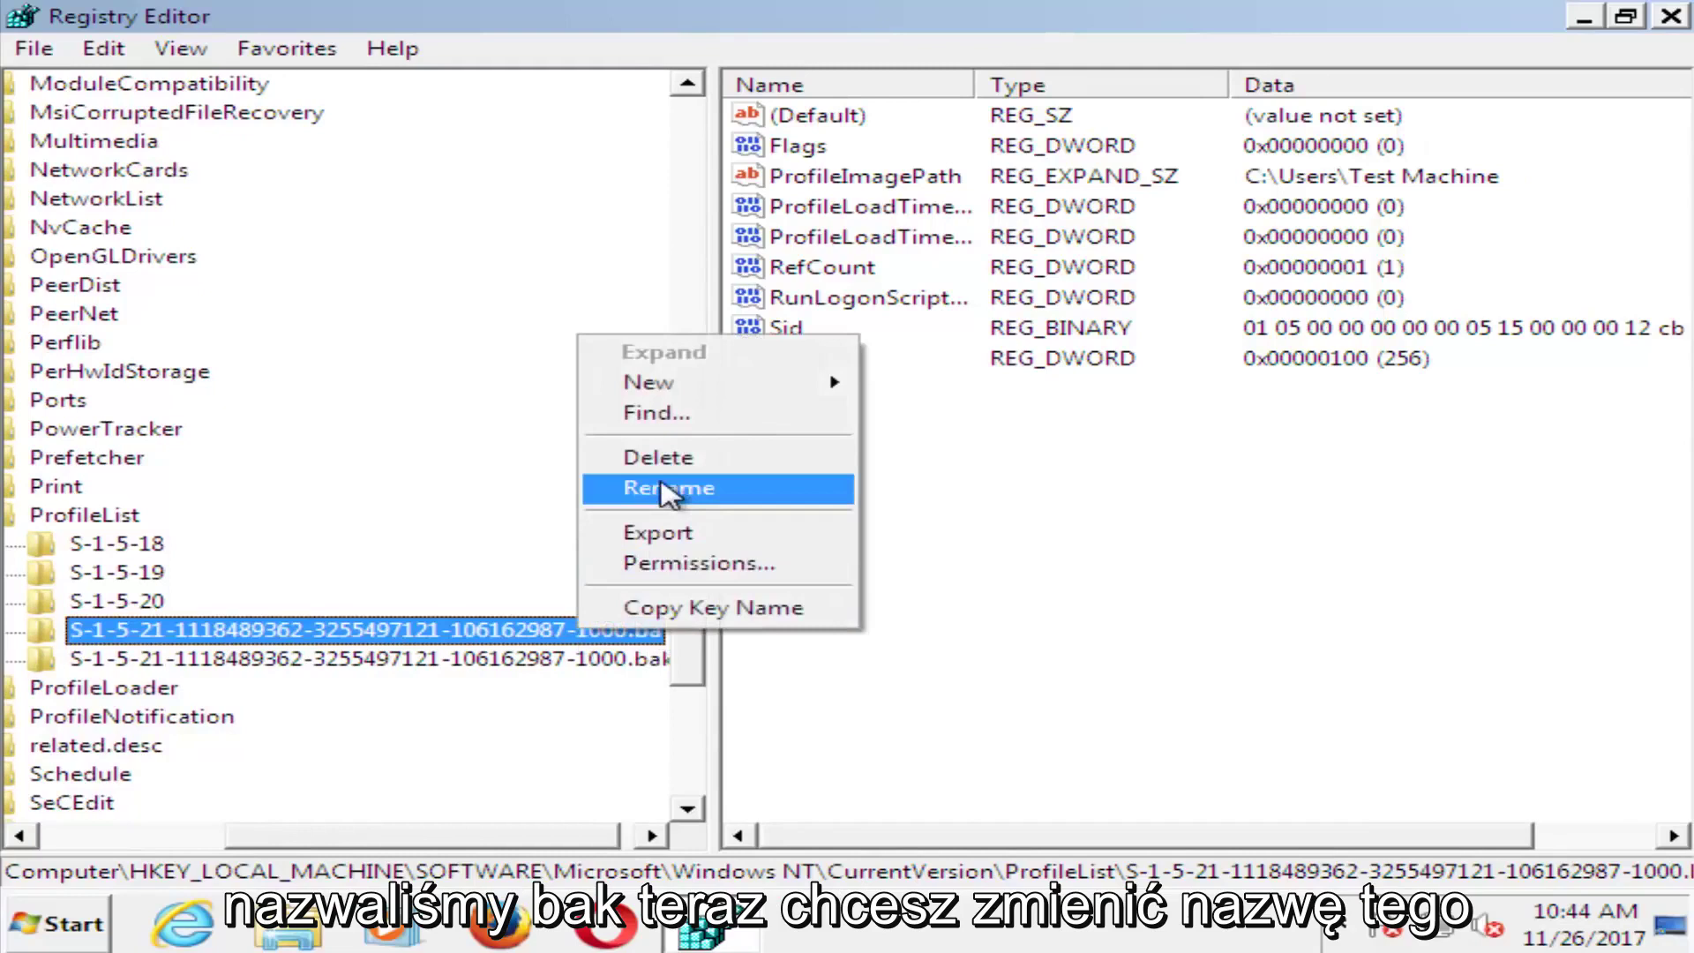
{"action": "left_click", "coordinate": [667, 488]}
{"action": "left_click", "coordinate": [649, 631]}
{"action": "key", "text": "BackSpace"}
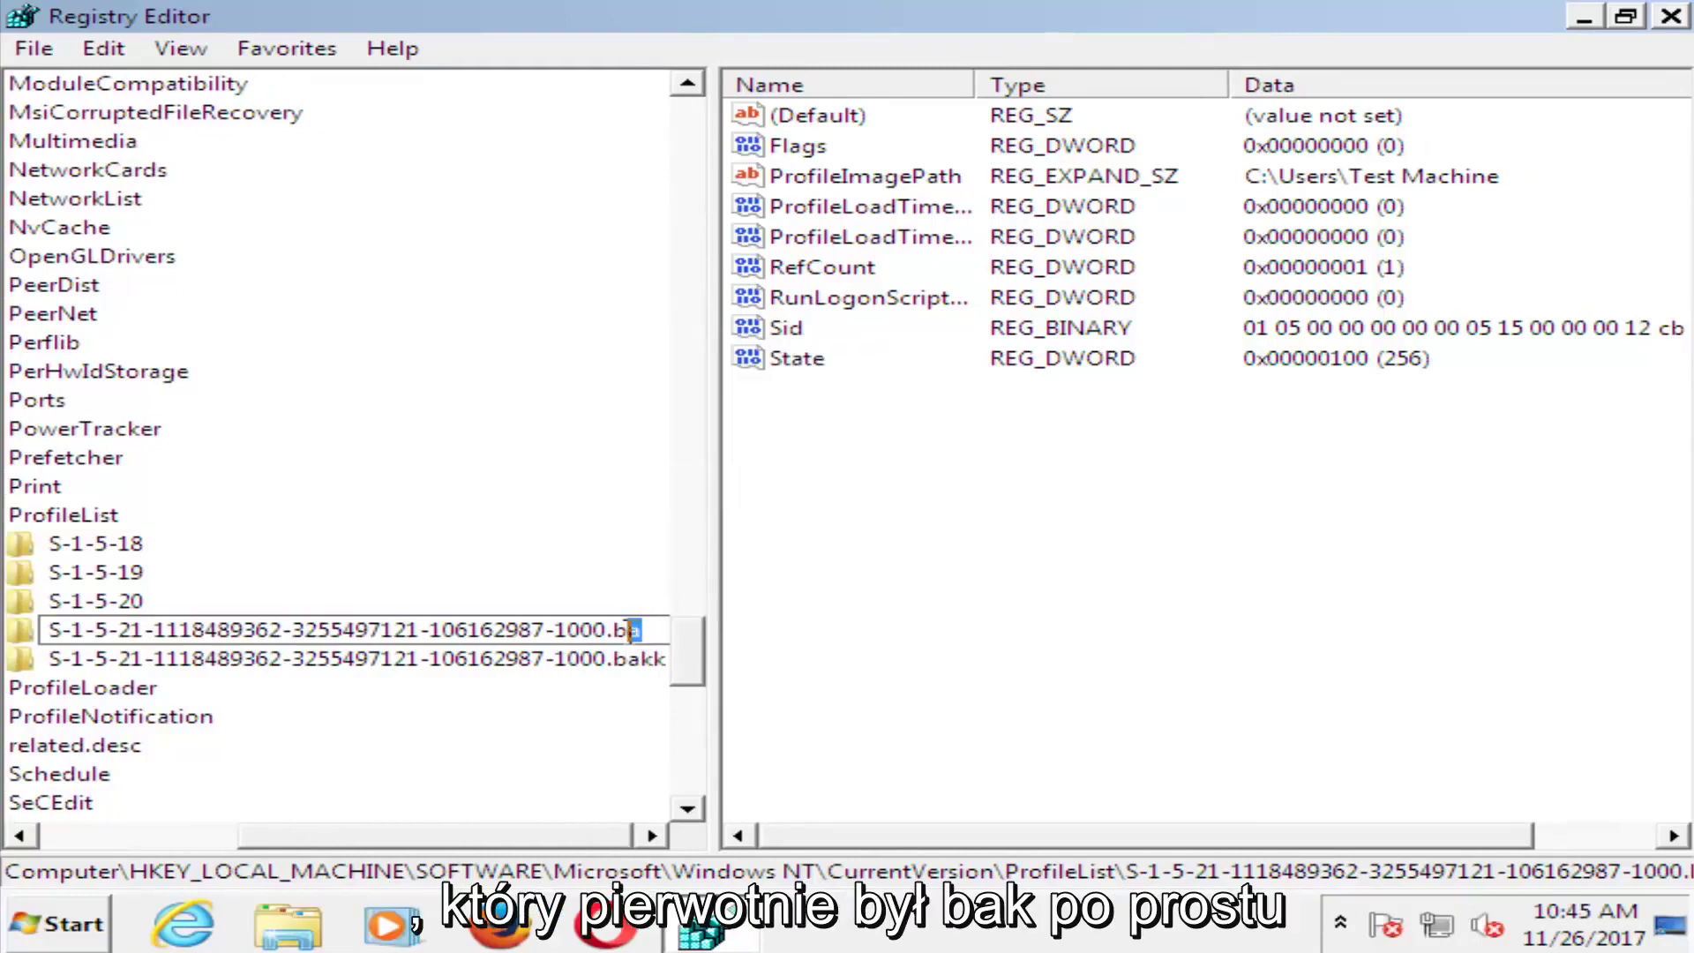
{"action": "key", "text": "BackSpace"}
{"action": "key", "text": "BackSpace"}
{"action": "key", "text": "Return"}
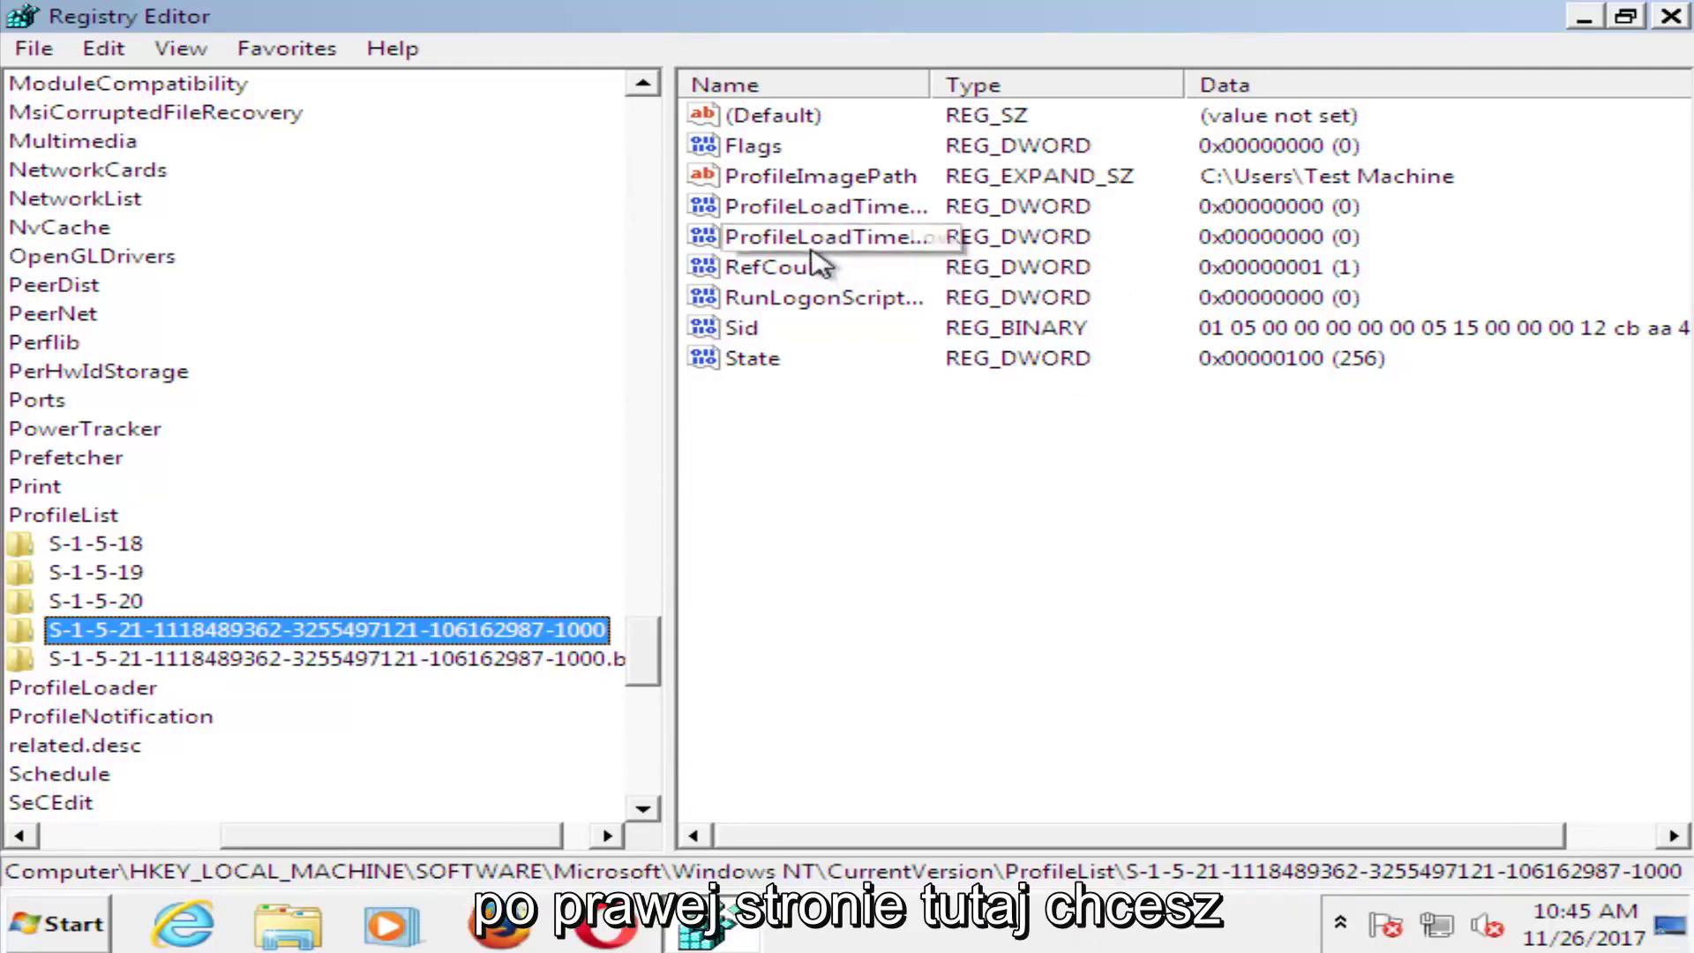
- Change the -1000 profile key's RefCount from 1 to 0 and its State to 0
{"action": "double_click", "coordinate": [776, 266]}
{"action": "left_click", "coordinate": [191, 306]}
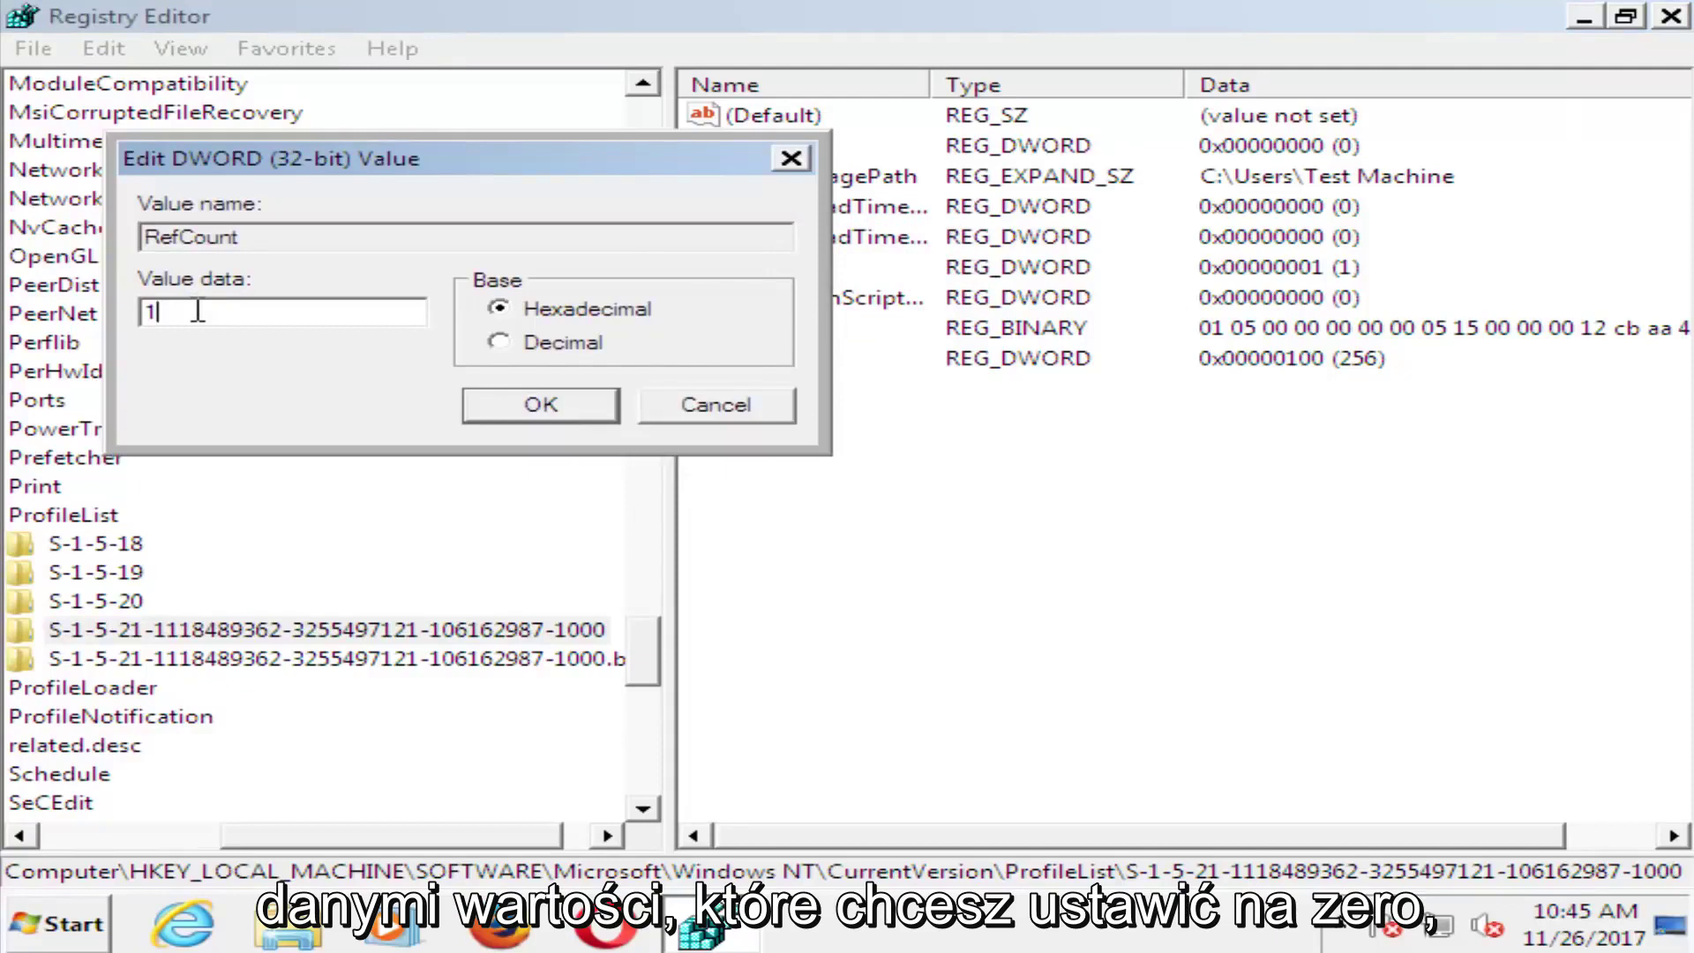
{"action": "left_click_drag", "start_coordinate": [197, 310], "coordinate": [115, 312]}
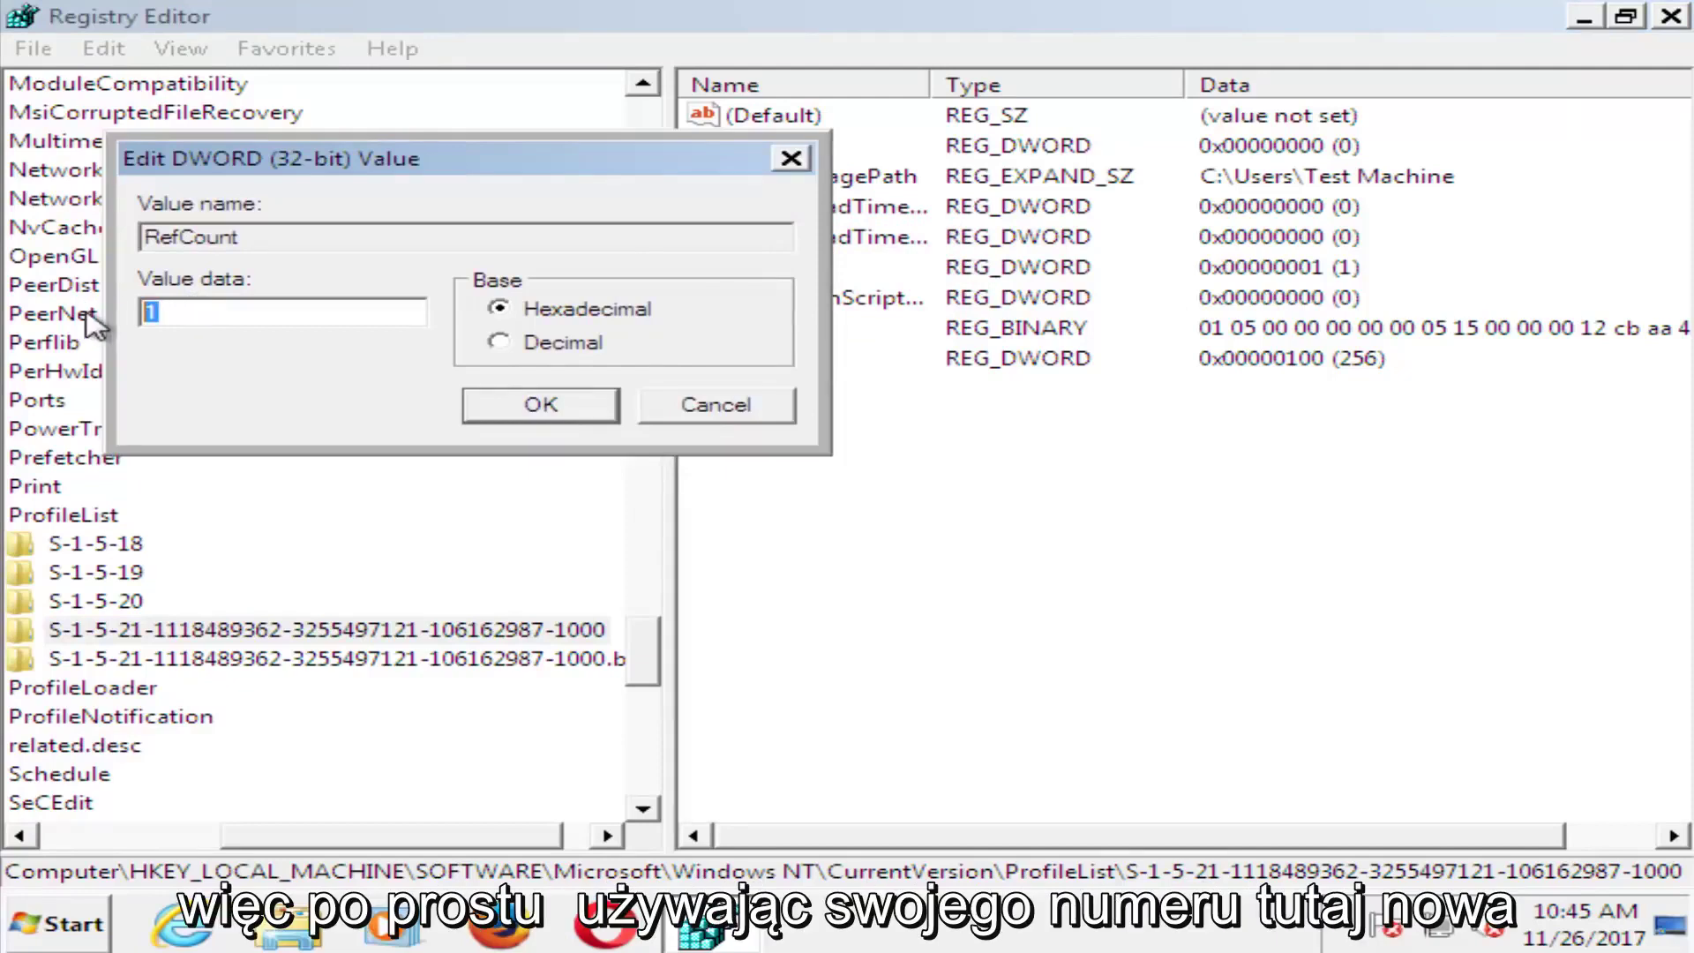
{"action": "type", "text": "0"}
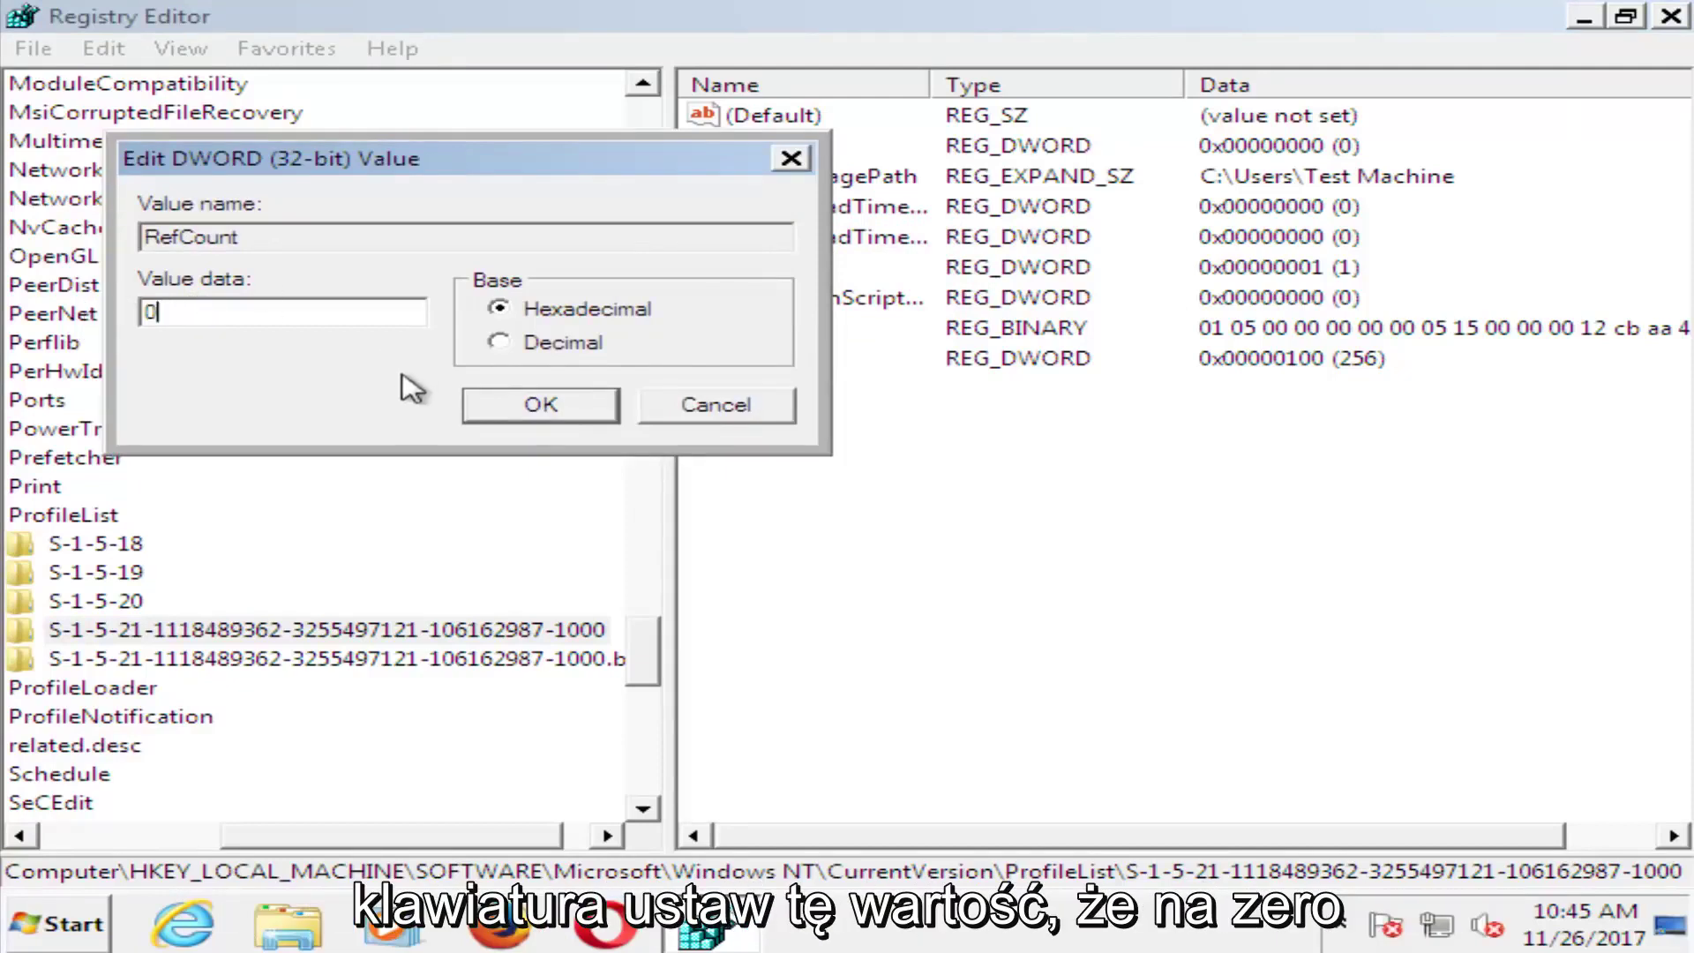
{"action": "left_click", "coordinate": [540, 411]}
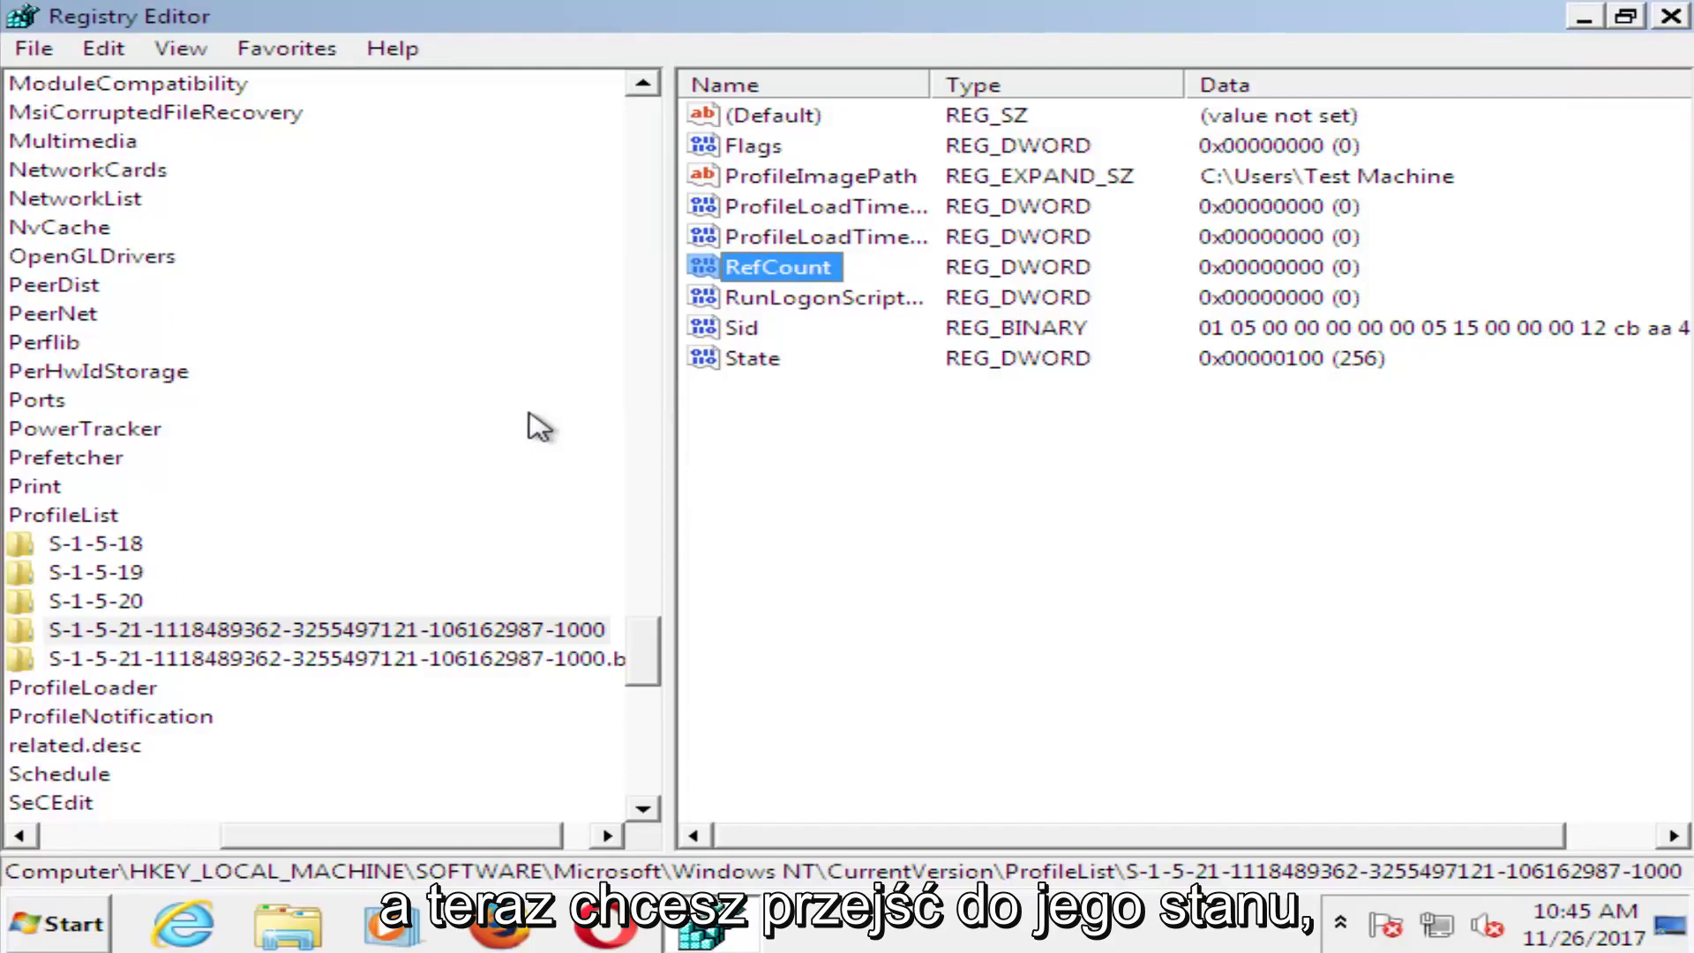
{"action": "double_click", "coordinate": [749, 362]}
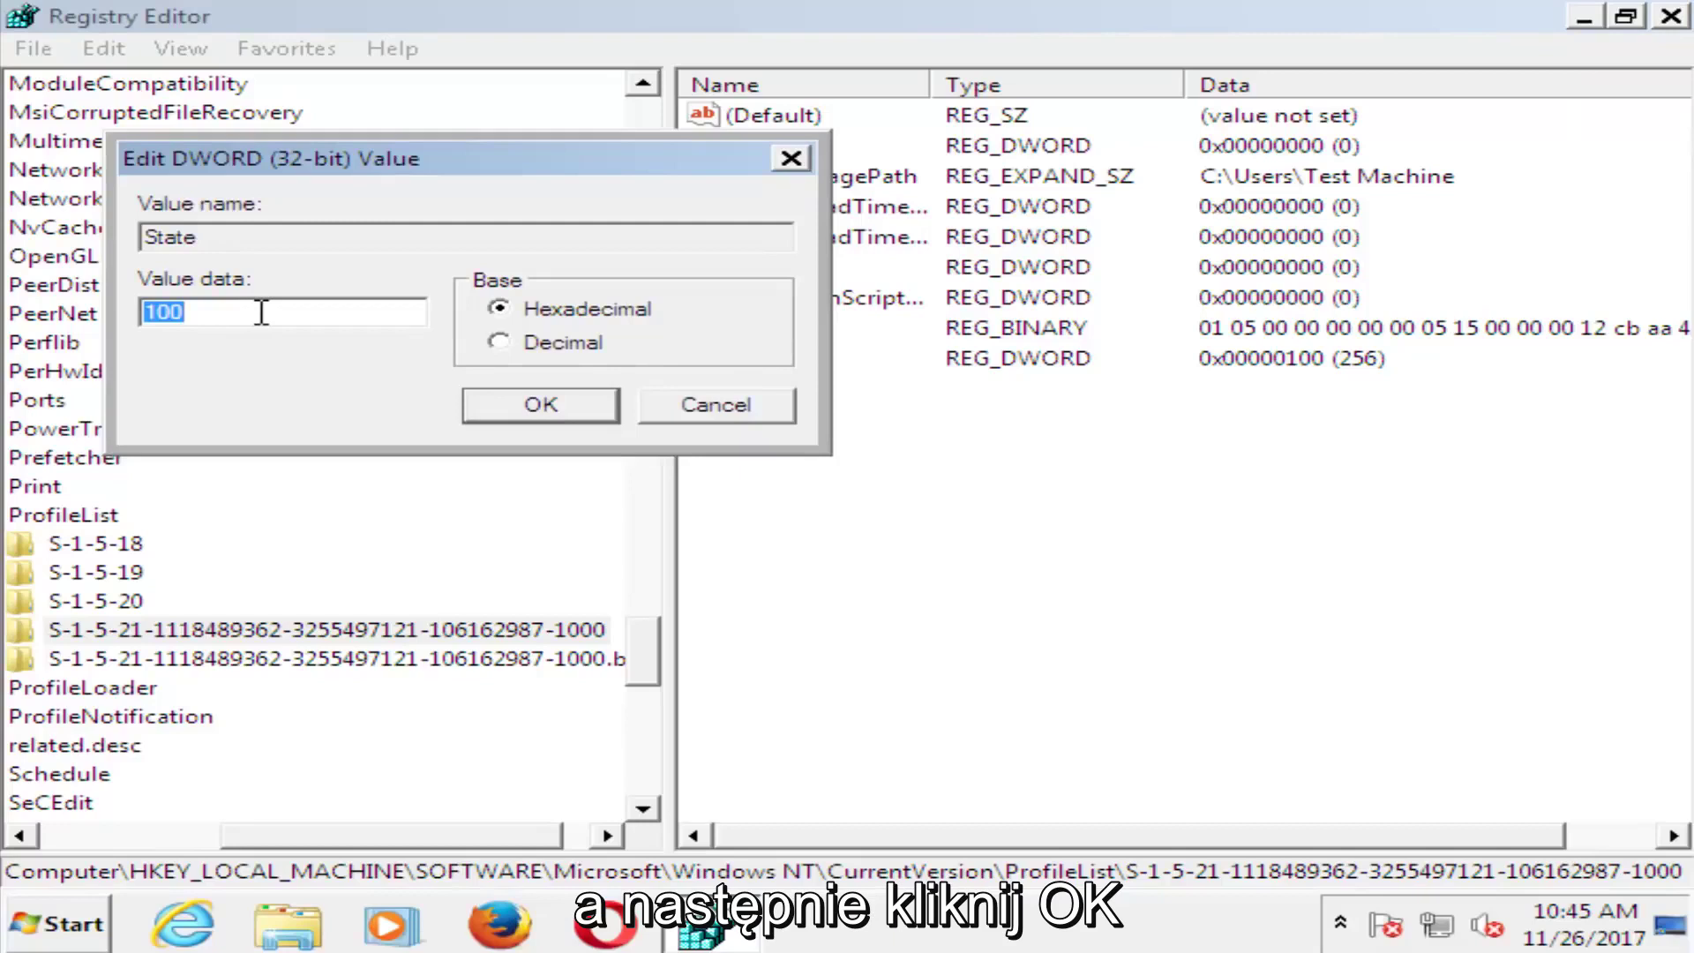
{"action": "type", "text": "0"}
{"action": "left_click", "coordinate": [527, 414]}
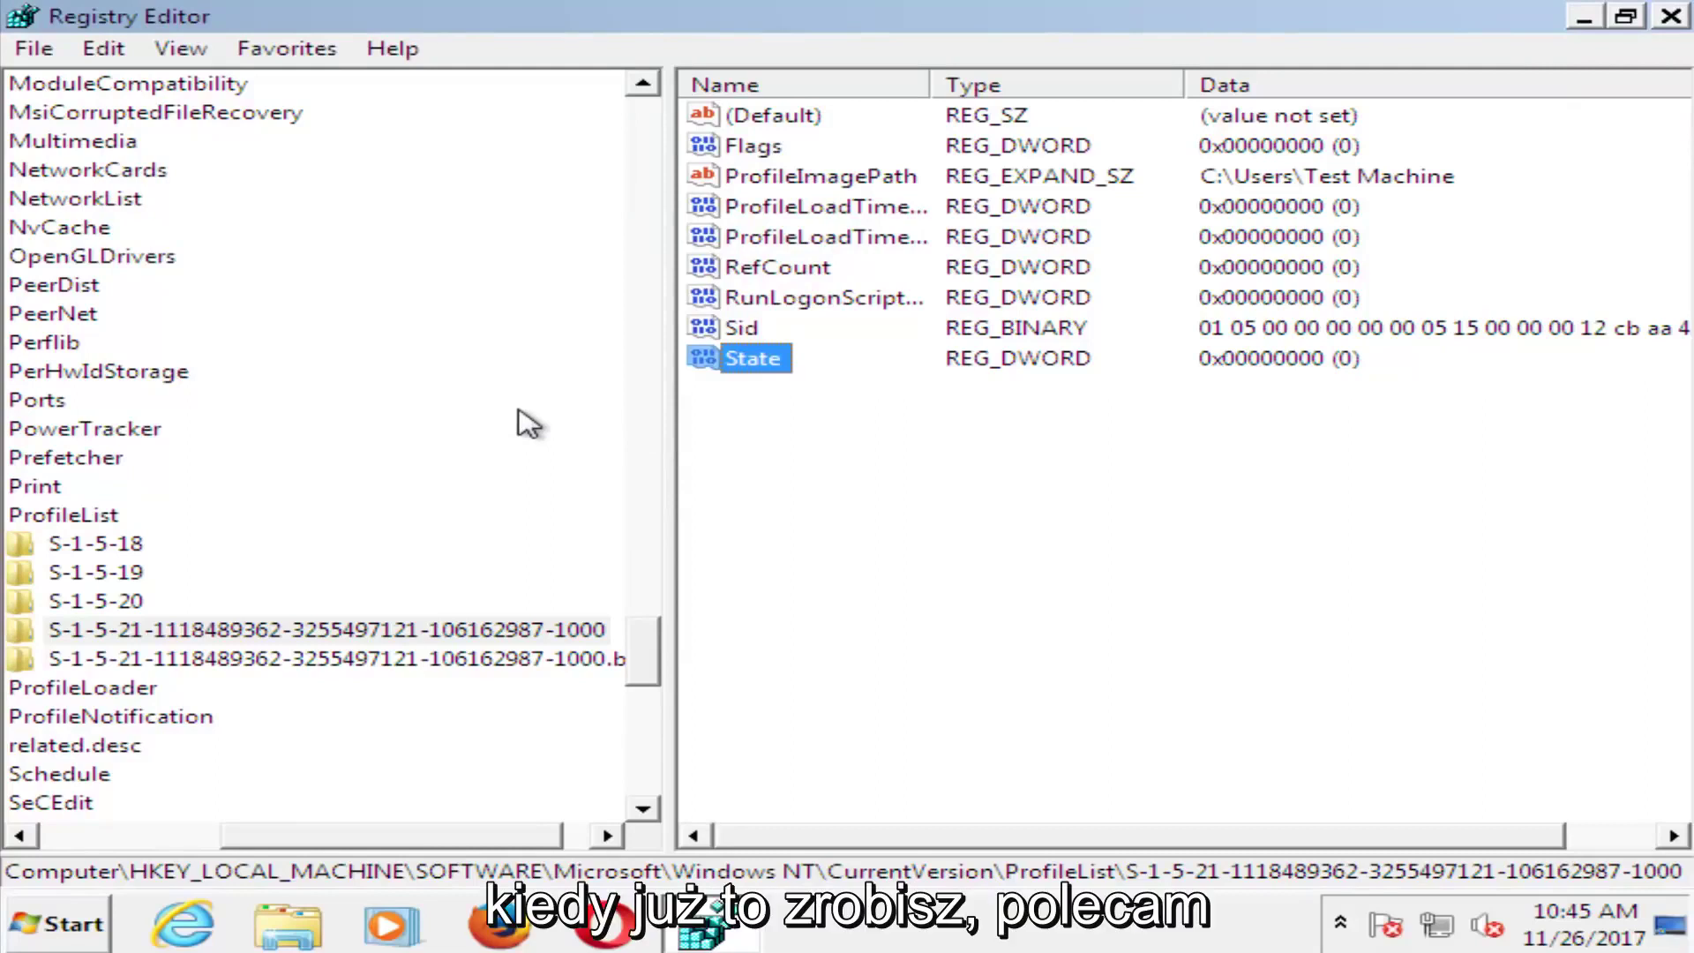
- Close Registry Editor and restart Windows from the Start menu
{"action": "left_click", "coordinate": [1670, 15]}
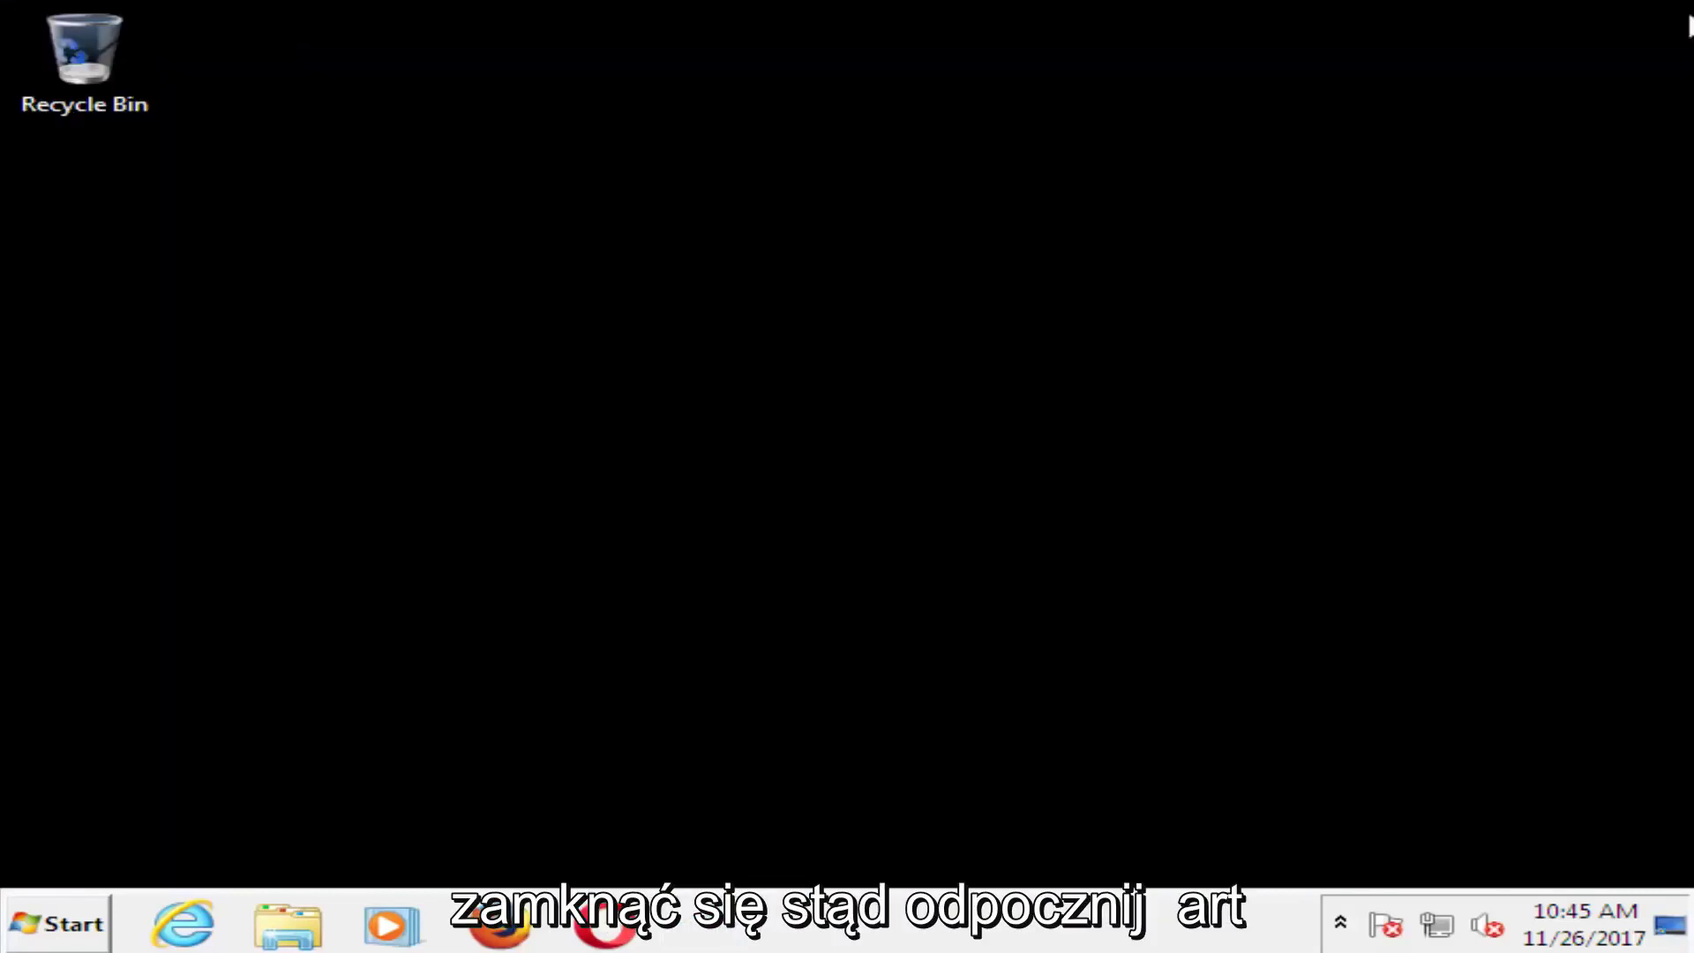
{"action": "left_click", "coordinate": [49, 921]}
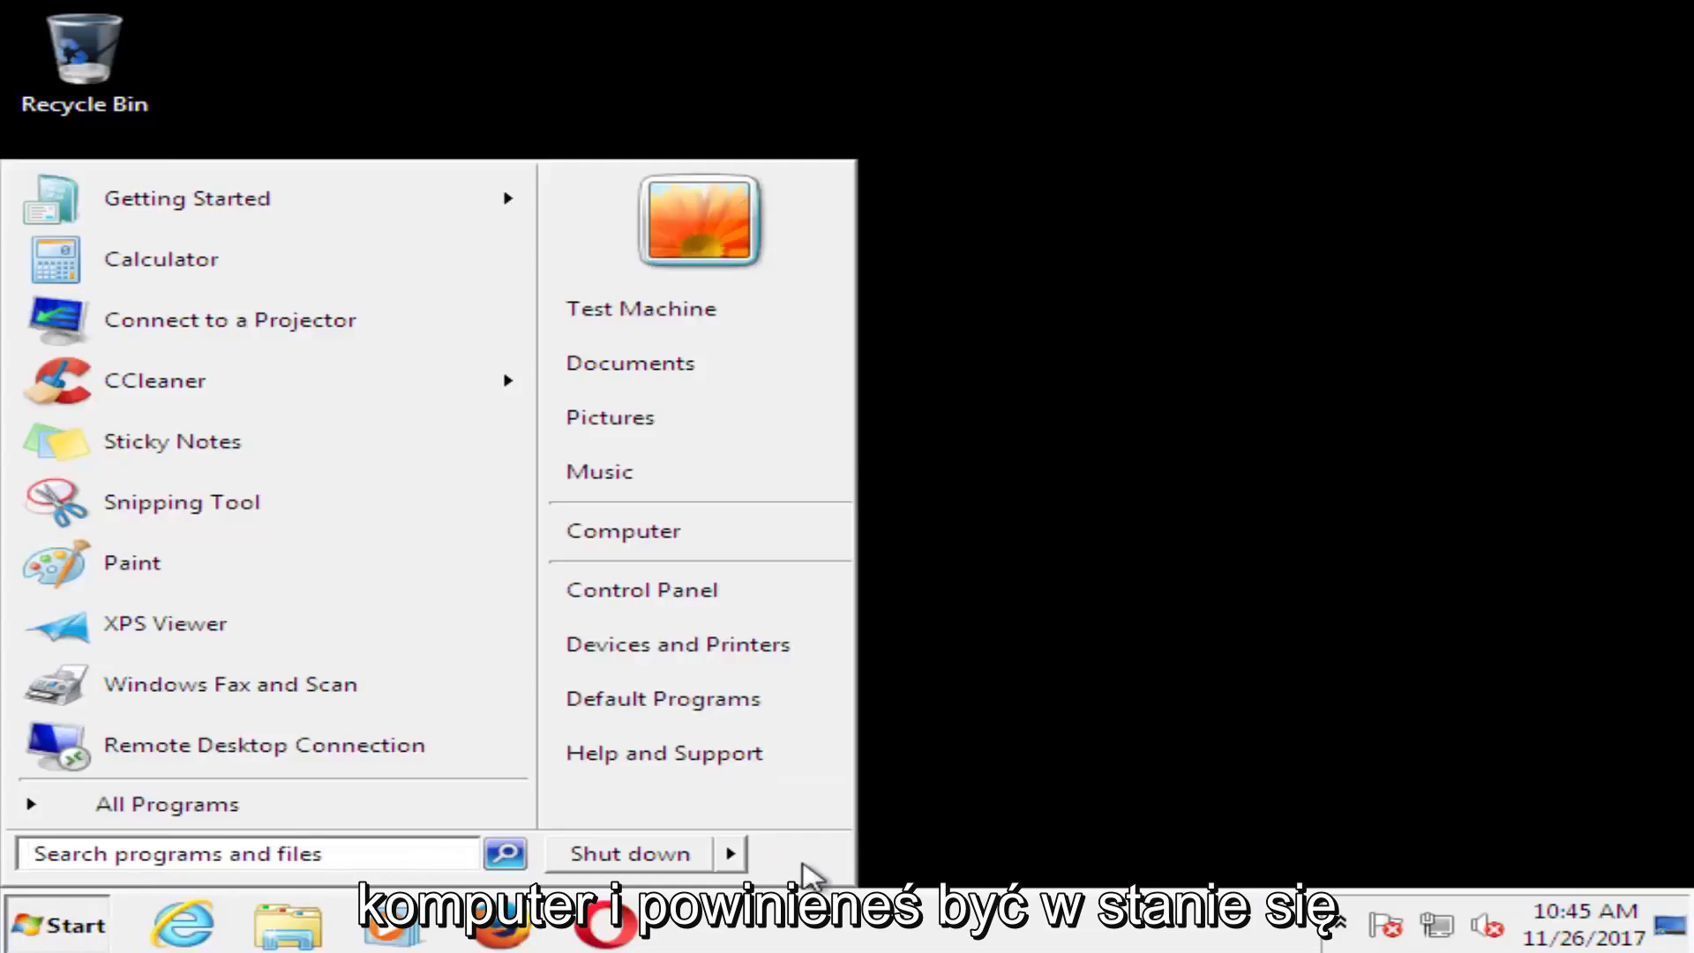
{"action": "mouse_move", "coordinate": [729, 854]}
{"action": "left_click", "coordinate": [784, 857]}
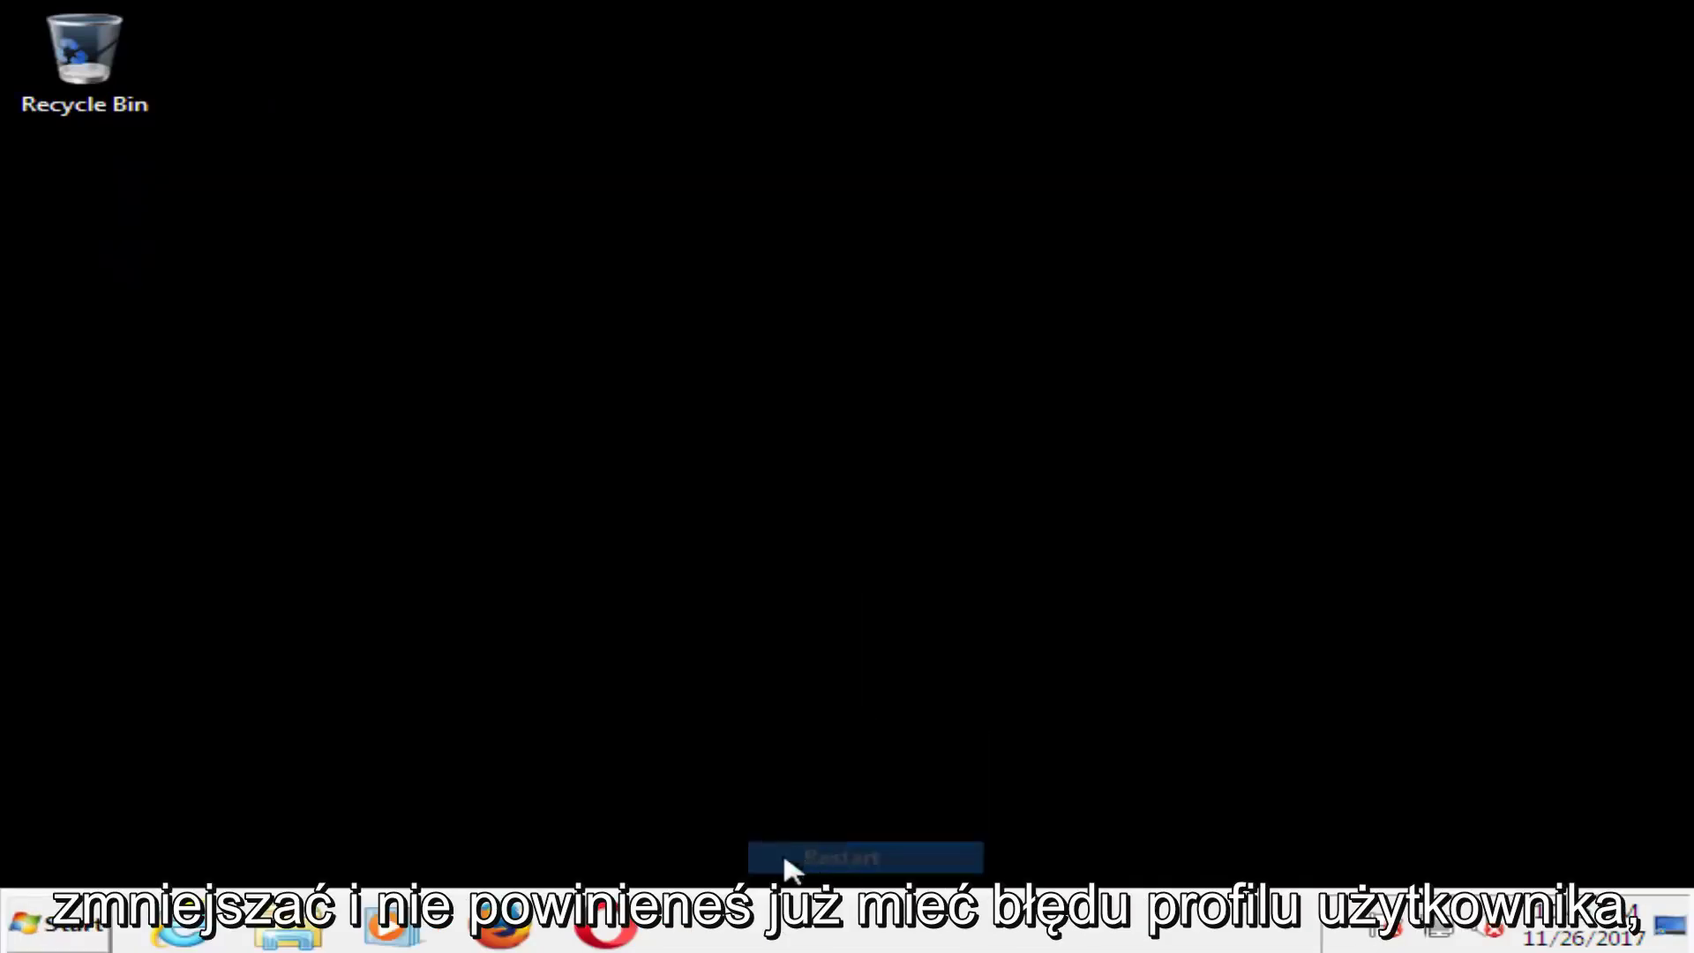